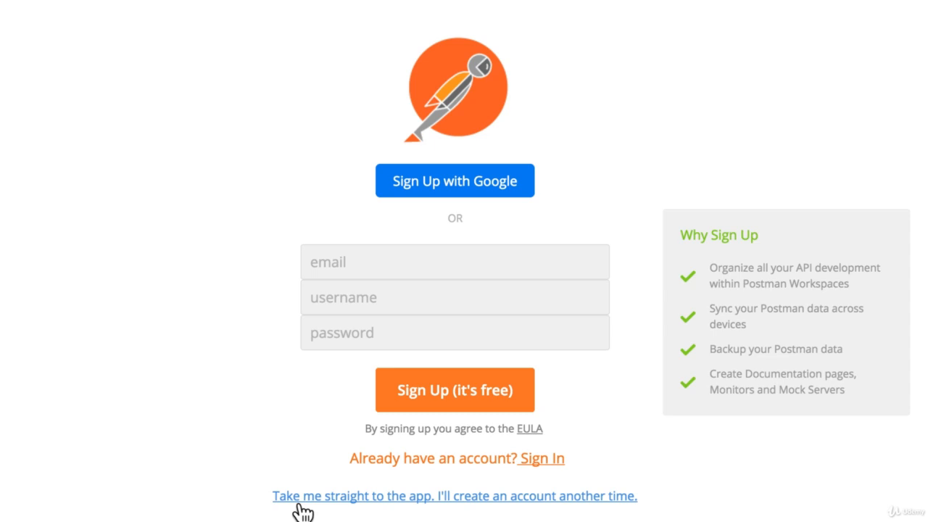
- Skip account creation to go straight to the app and dismiss the What's New notice
click(299, 504)
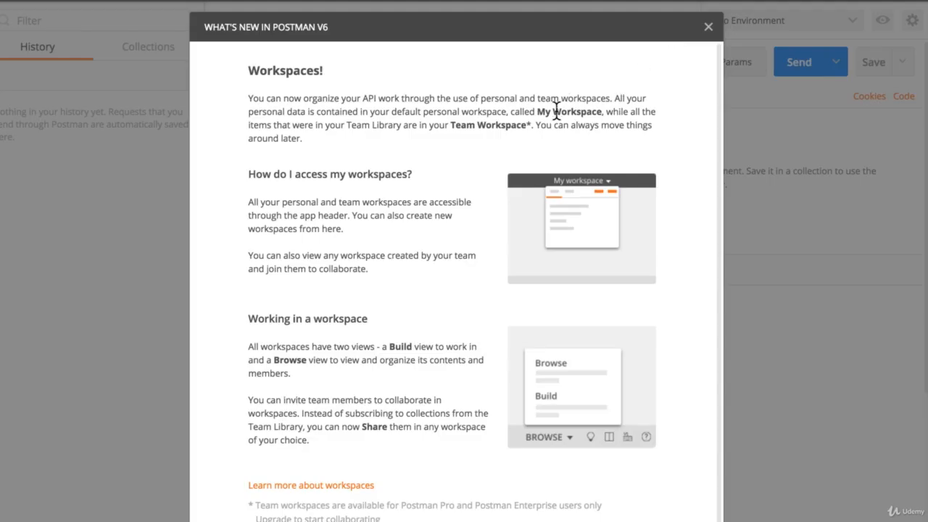
scroll(556, 110, down, 1)
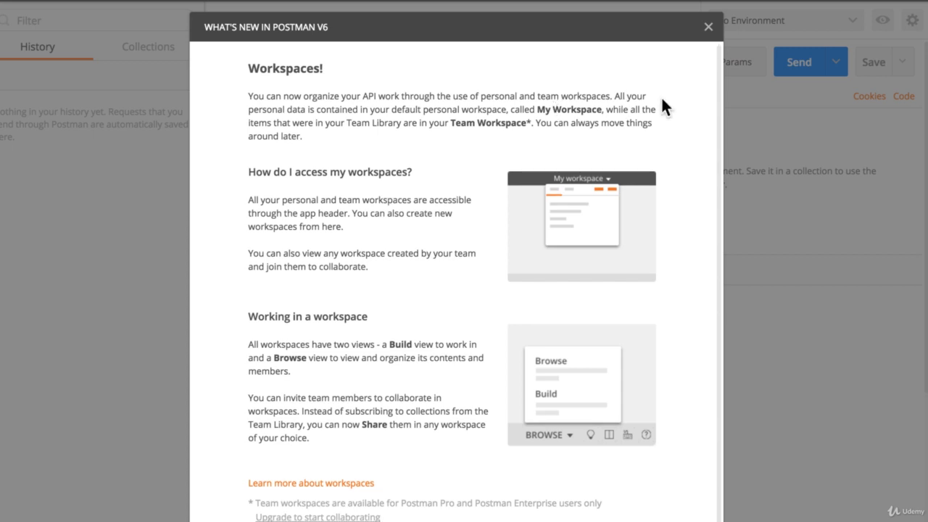
click(708, 28)
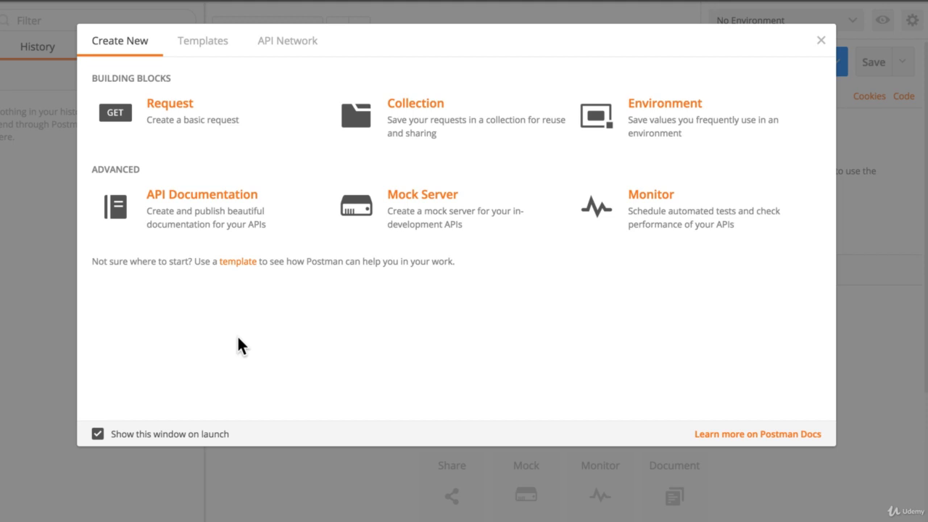
- Turn off showing the Create New window on launch and close that window
click(160, 437)
click(822, 41)
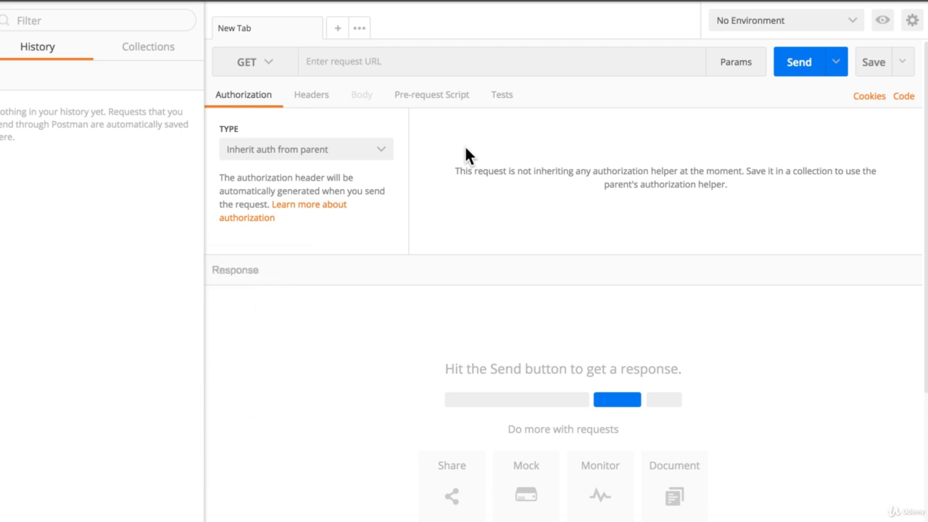
- Send a GET request to httpbin.org
click(439, 61)
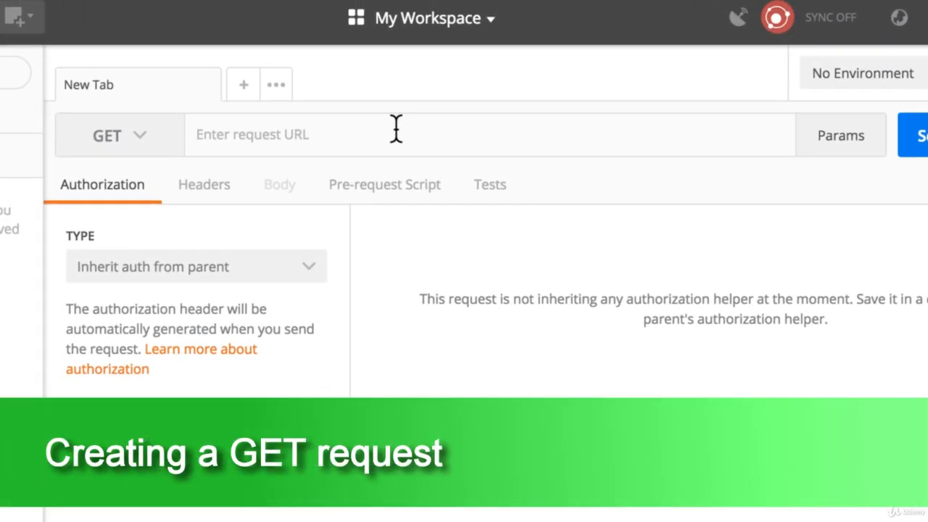
text(httpbin.org)
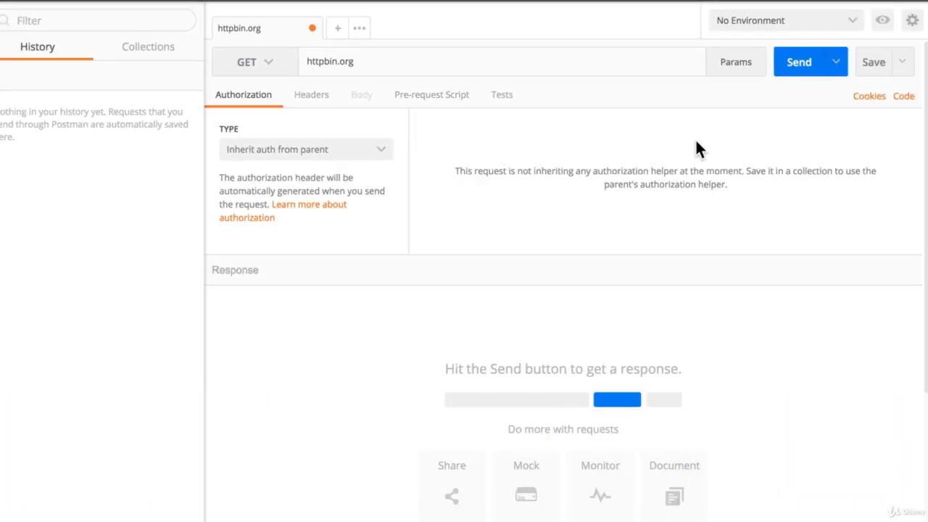
click(800, 63)
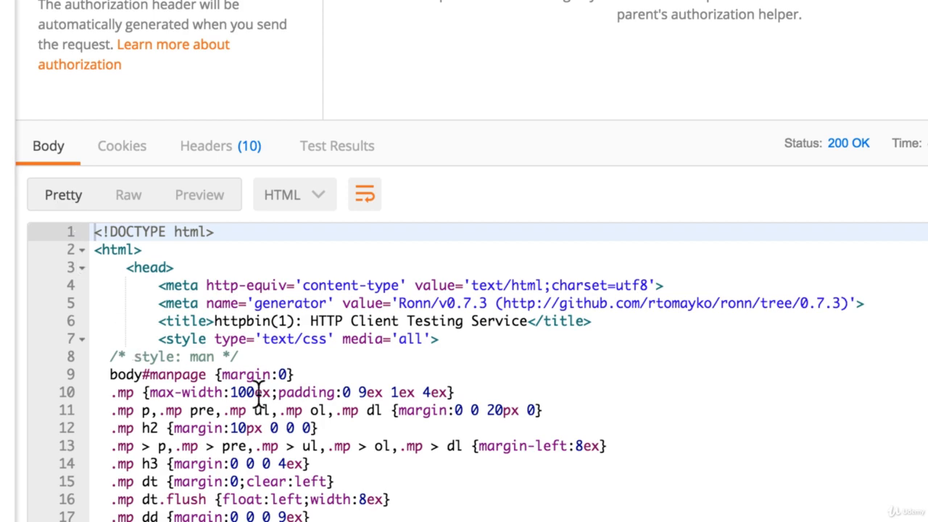
- View the httpbin.org response body in Raw and Preview form and look through the rendered page
click(128, 211)
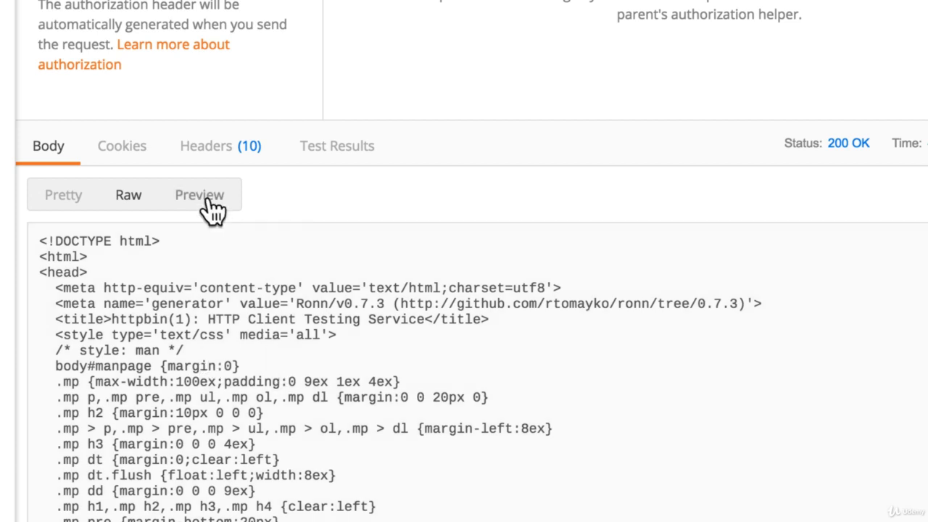
click(211, 210)
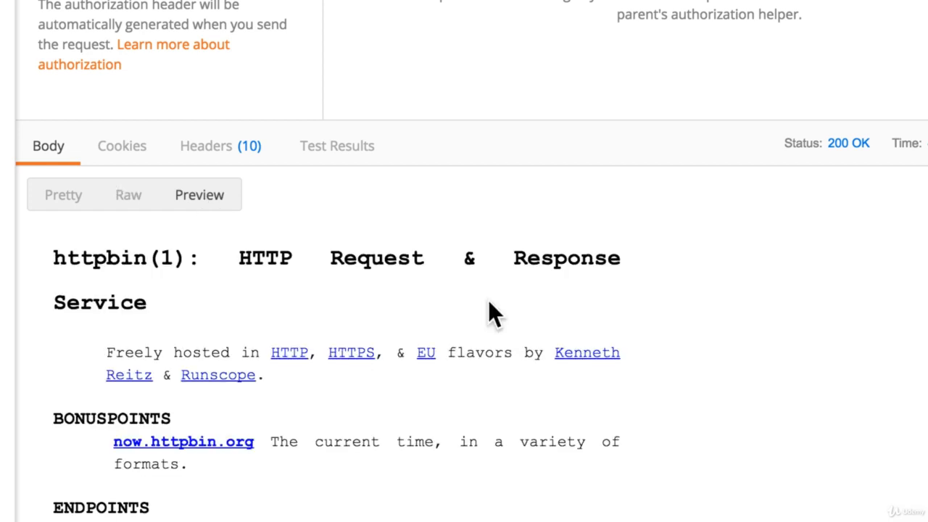
scroll(792, 366, down, 5)
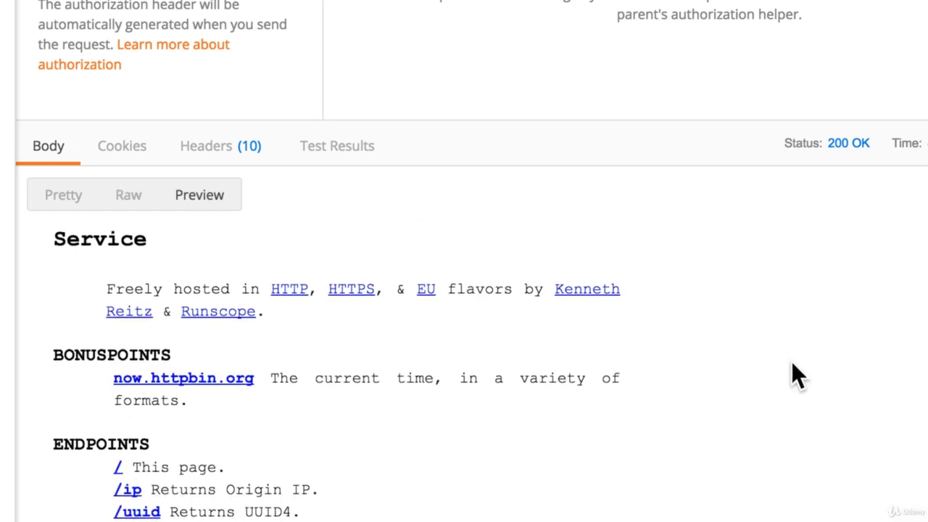
scroll(796, 375, down, 1)
scroll(792, 375, up, 5)
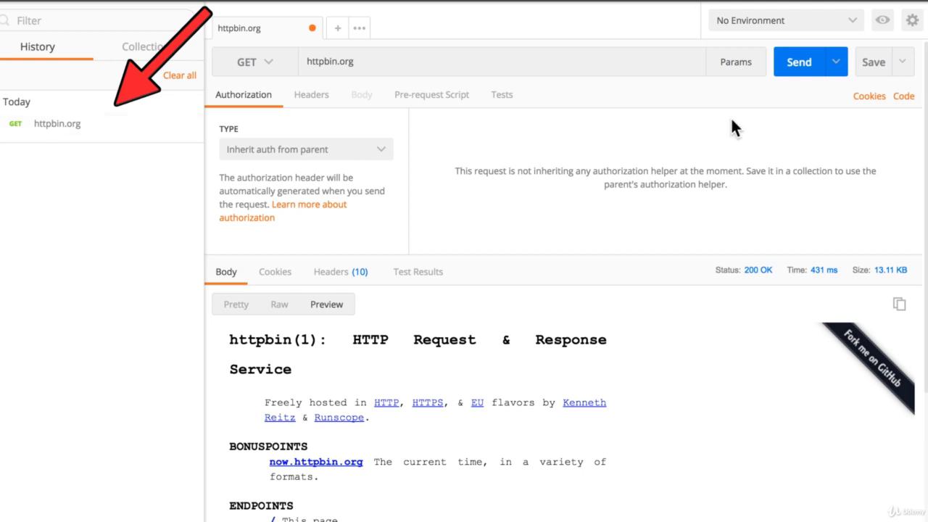
- Send the httpbin.org request again and look up the endpoints listed in the response preview
click(793, 72)
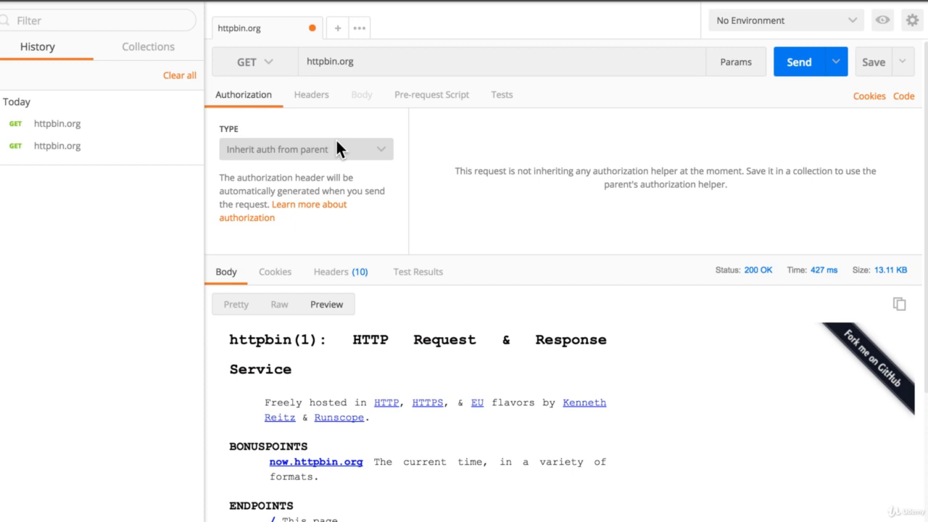
click(337, 28)
click(426, 28)
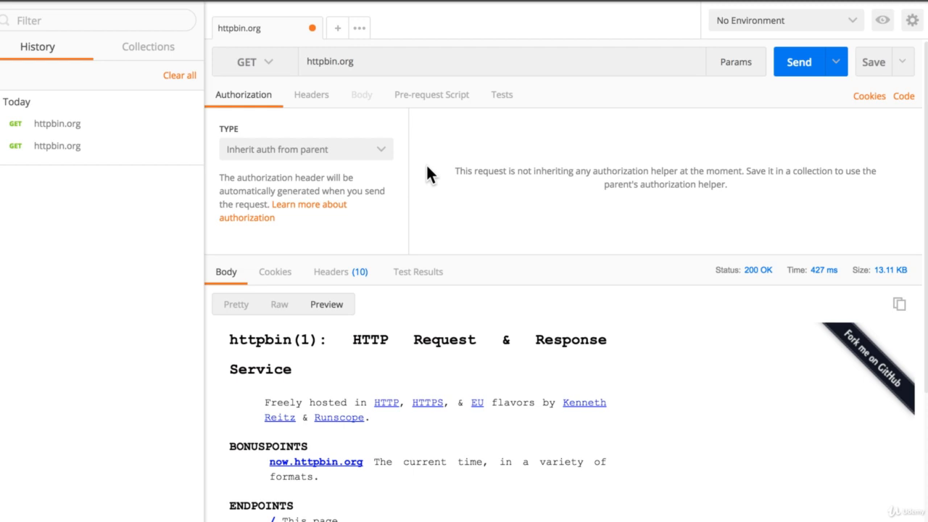
scroll(392, 450, down, 5)
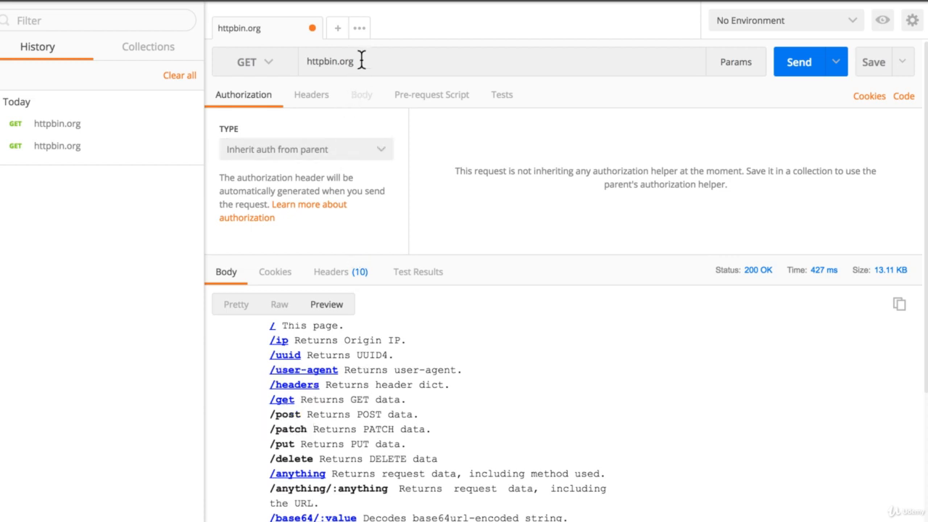
key(ctrl+t)
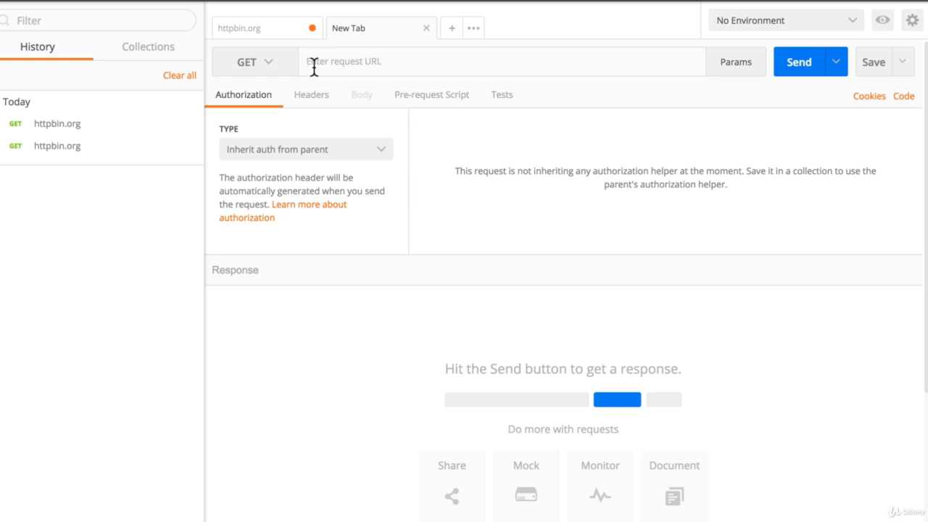
text(https)
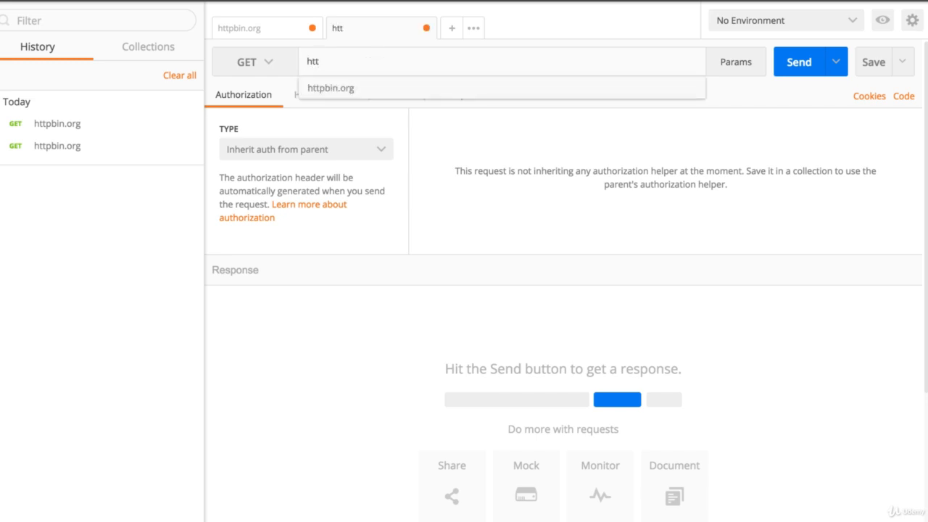
text(://)
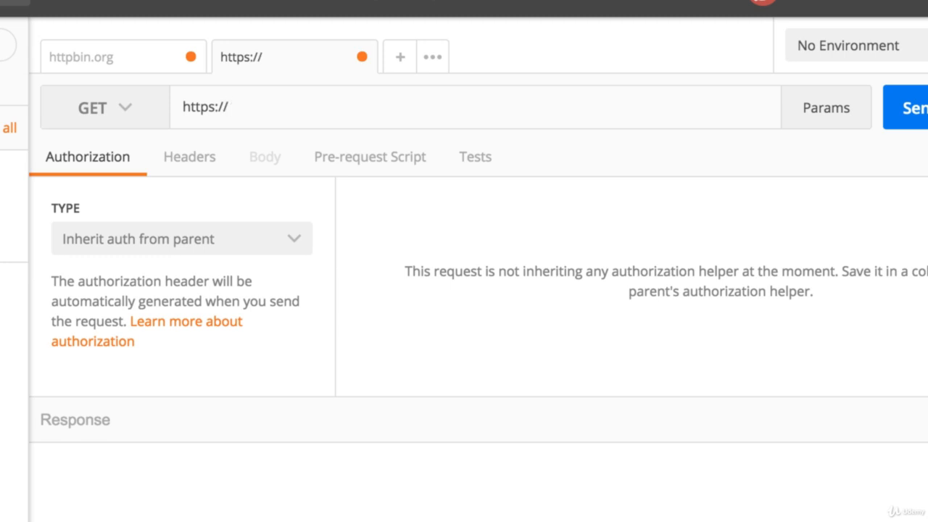
text(httpbin.org)
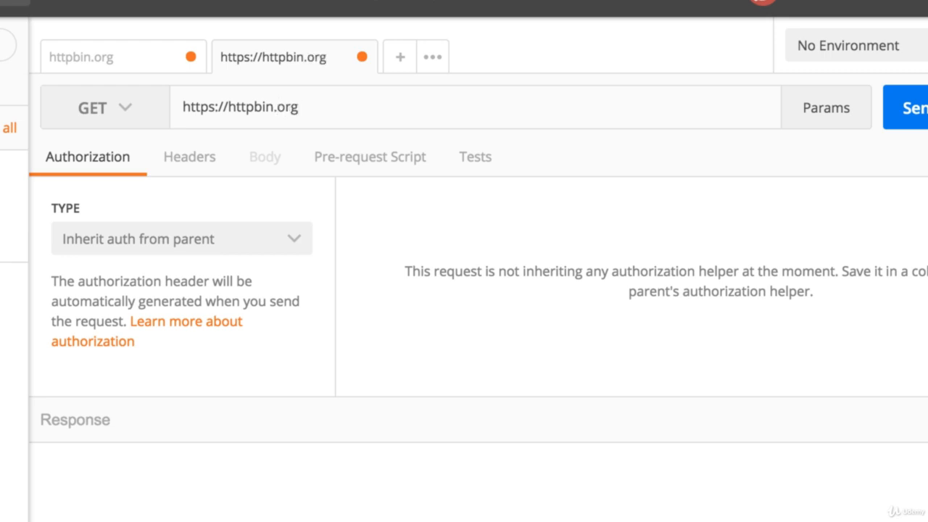
text(/get)
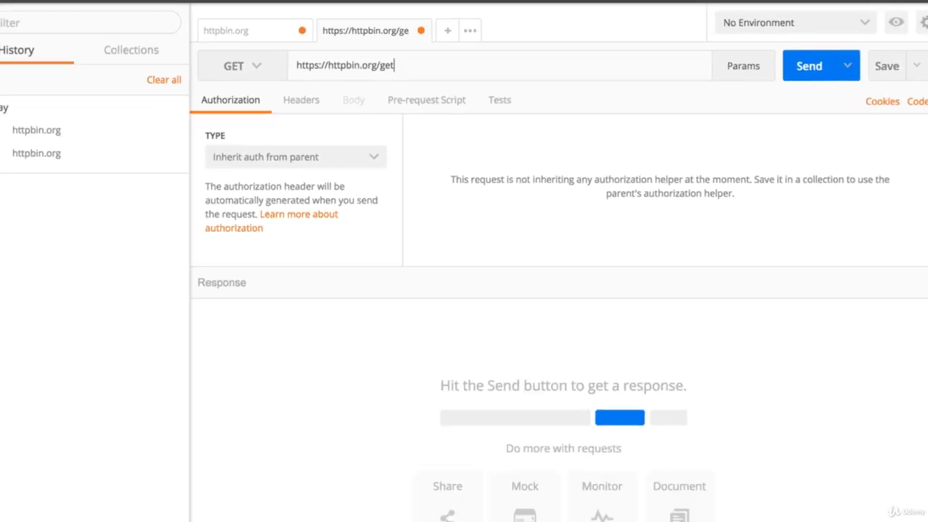
click(809, 66)
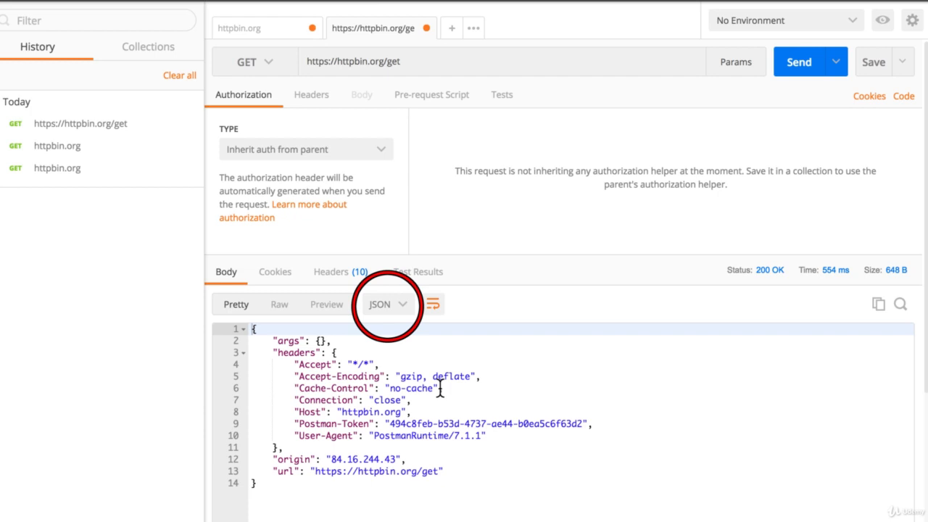
- Compare the Raw and Preview forms of the /get response, then return to the Pretty JSON form
click(280, 310)
click(326, 310)
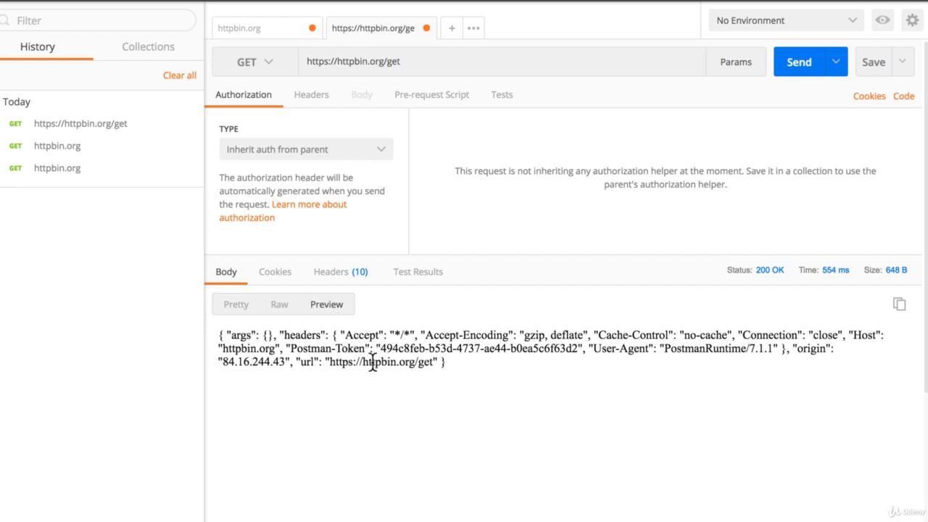
click(236, 304)
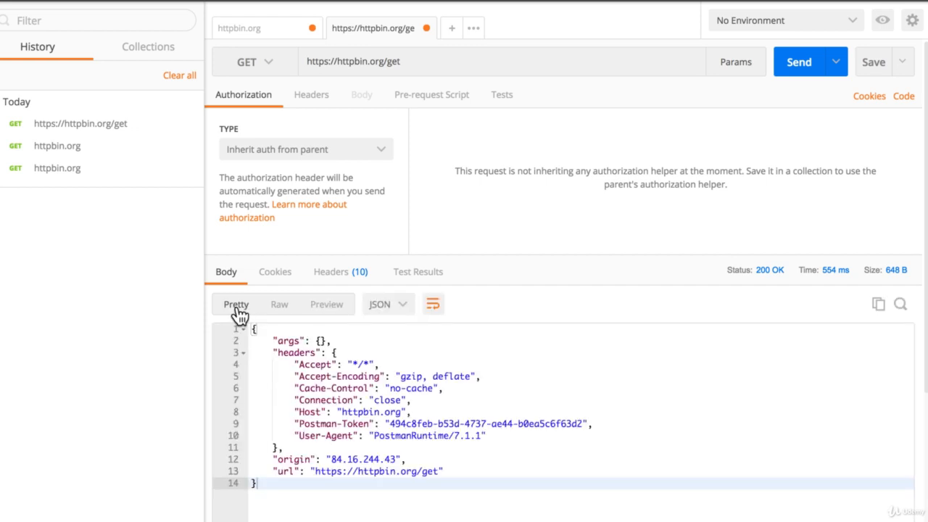
click(390, 388)
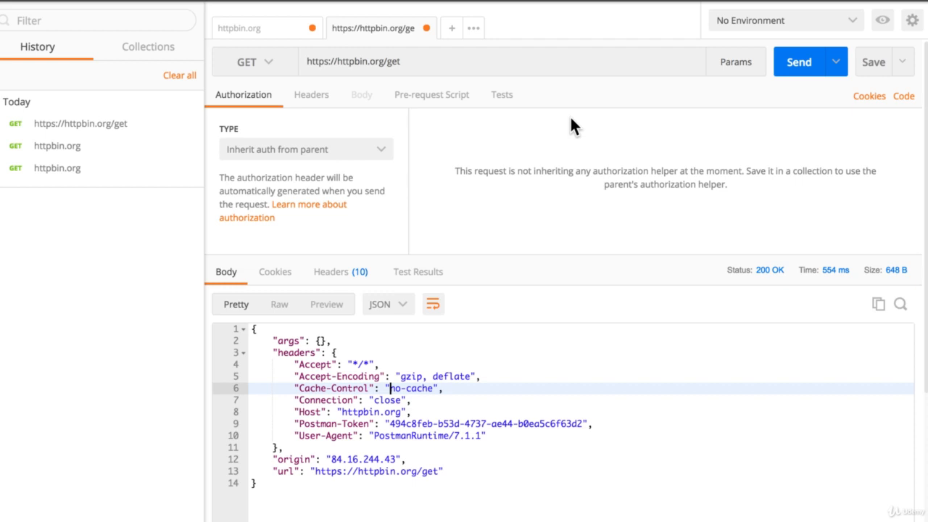
- Append the query string ?myparameter=1 to the /get request URL and send the request
click(519, 62)
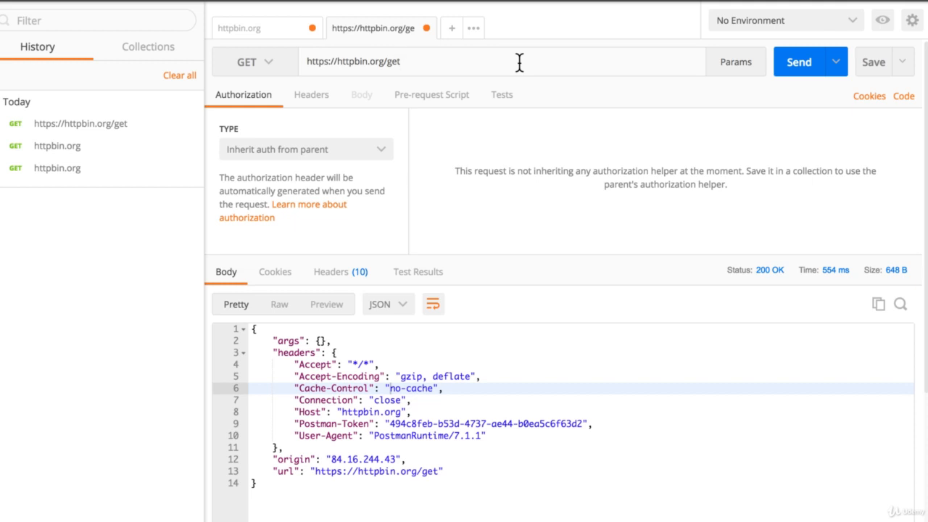
triple_click(519, 62)
key(Right)
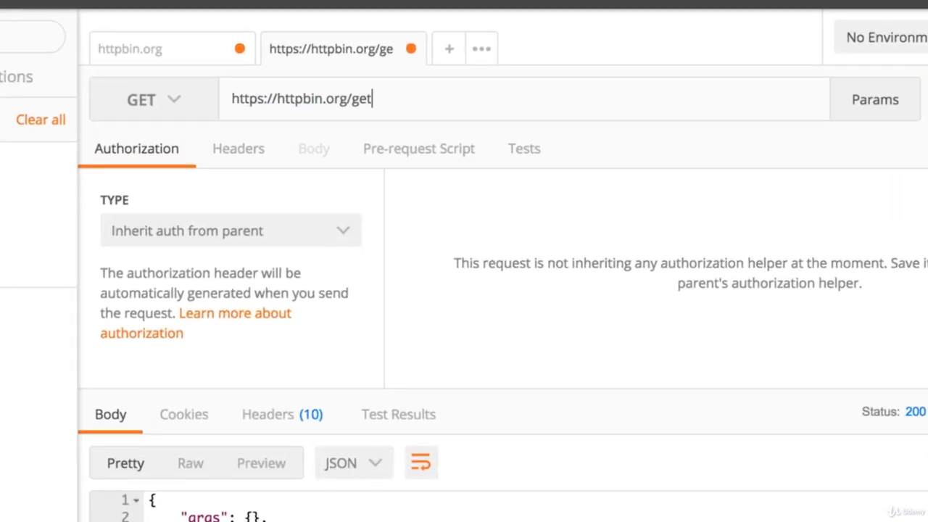
text(?mu)
key(BackSpace)
text(yparameter)
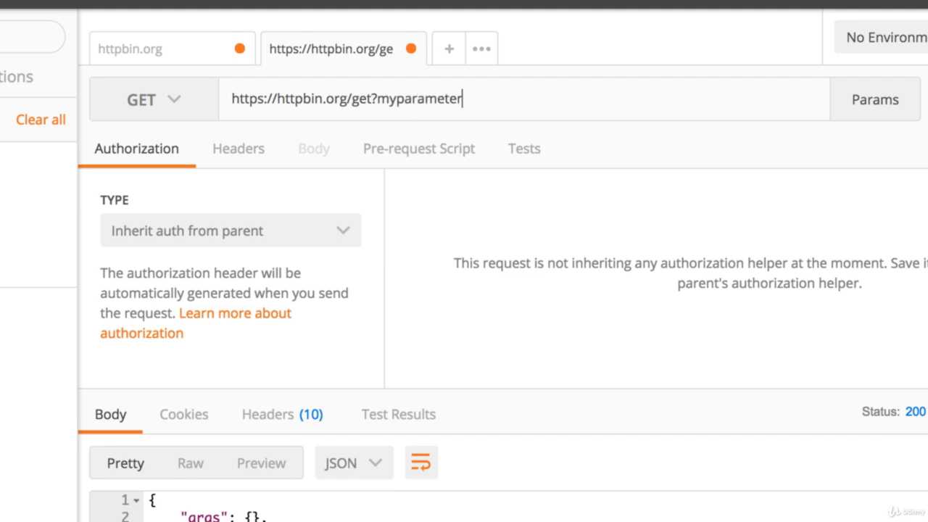
text(=1)
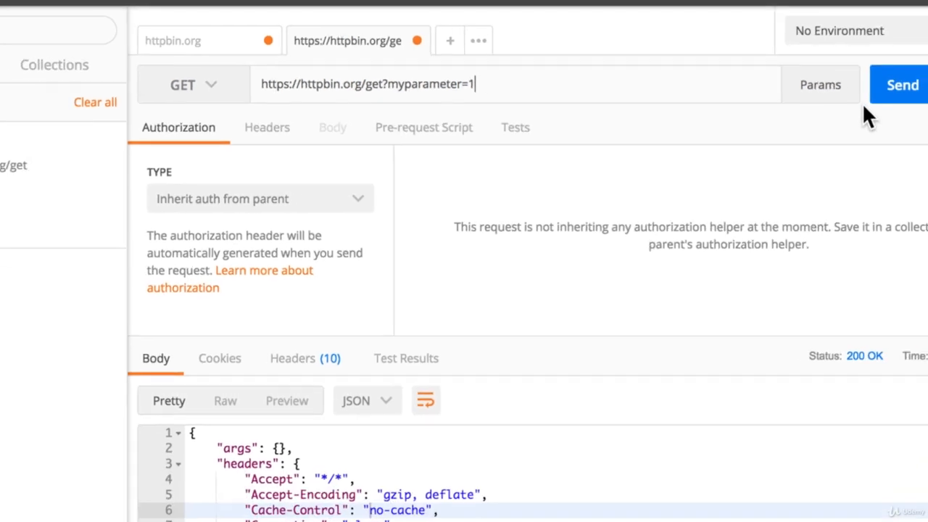
click(906, 87)
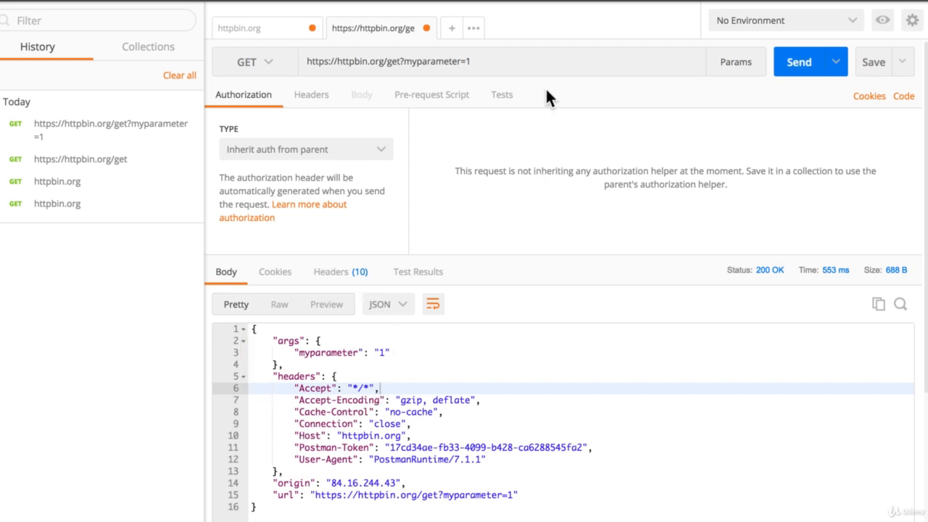
- Append a second query parameter, &myparameter2=whatever, to the request URL and send the request
click(524, 58)
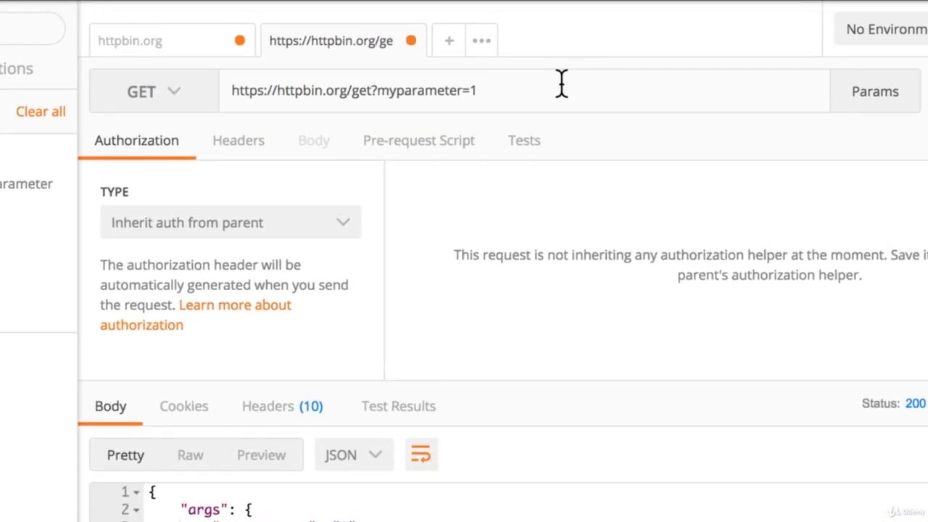
text(&myparameter2=)
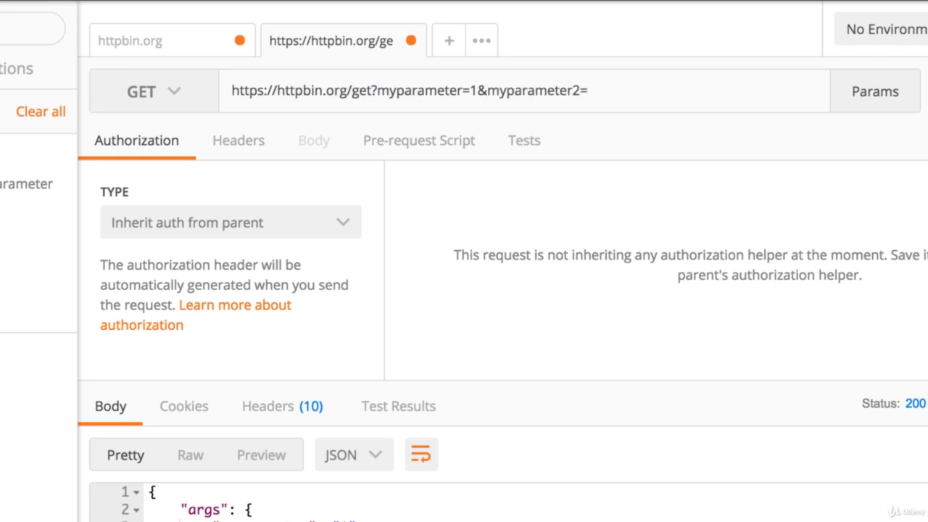
text(whatever)
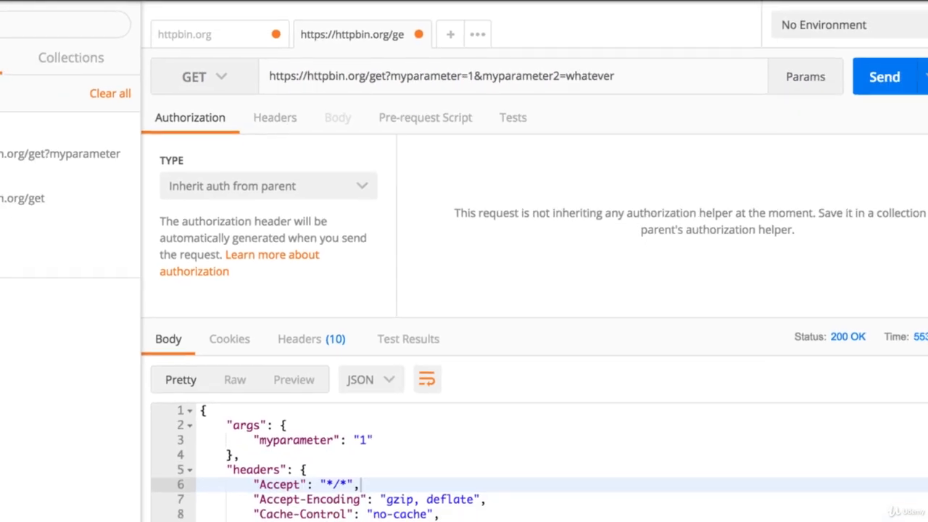
click(837, 79)
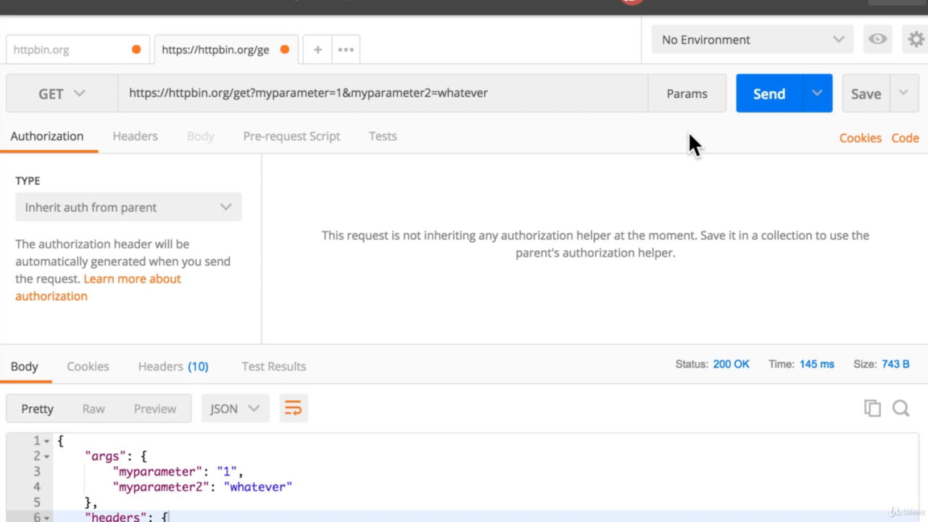
- Show the request's parameters as key-value pairs and add the key myparameter3 with the value "this is cool"
click(686, 94)
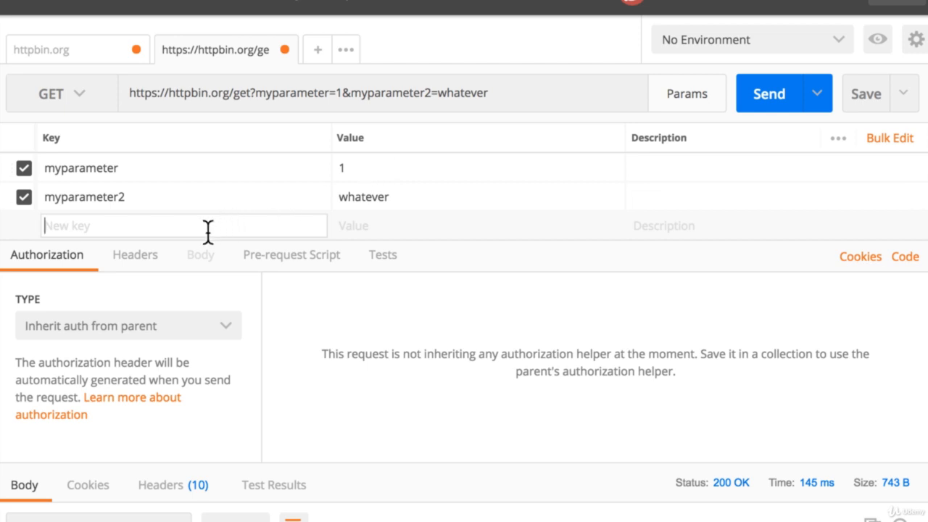
text(myparameter3)
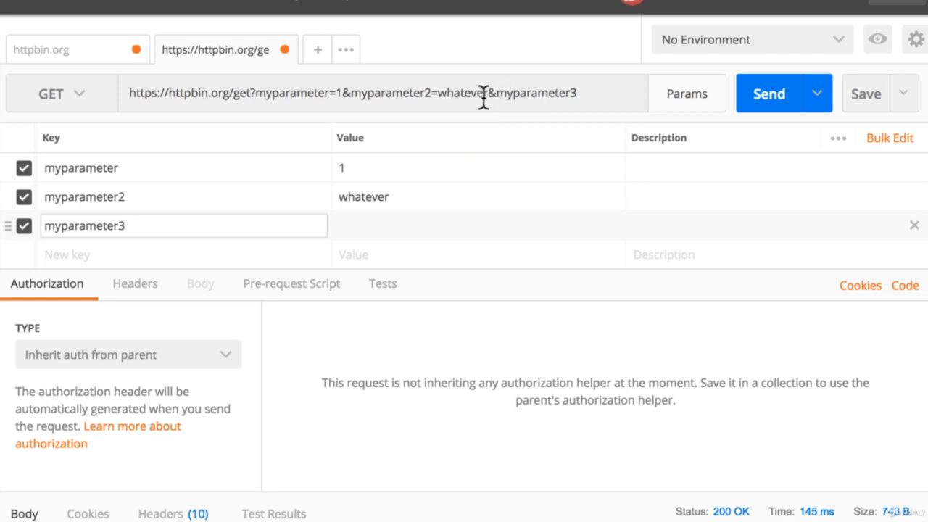
click(407, 225)
text(this is cool)
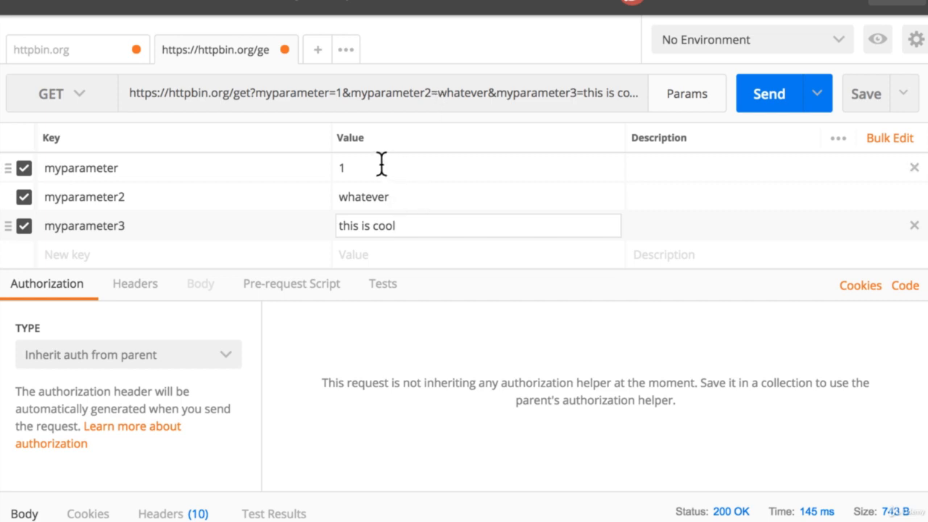
- Set the value of myparameter2 to 2 and move myparameter below myparameter3 in the parameter list
click(415, 197)
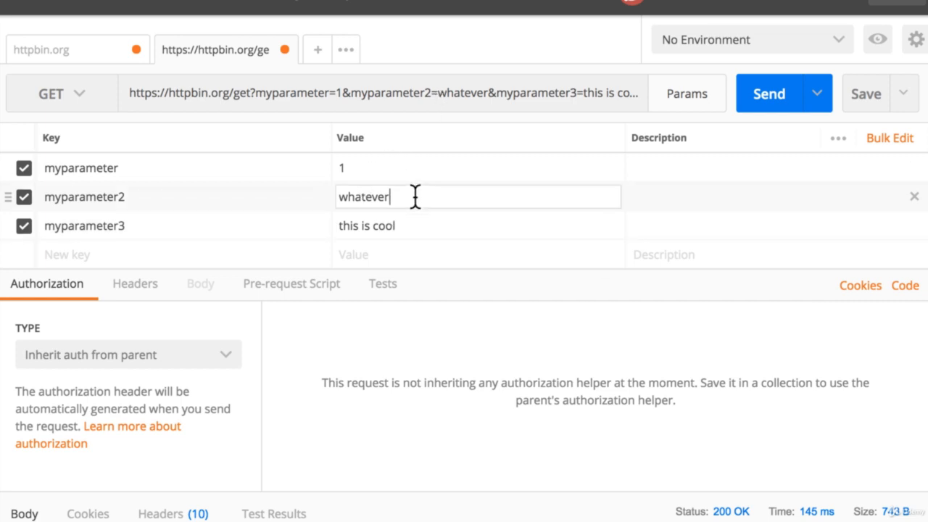
double_click(365, 196)
text(2)
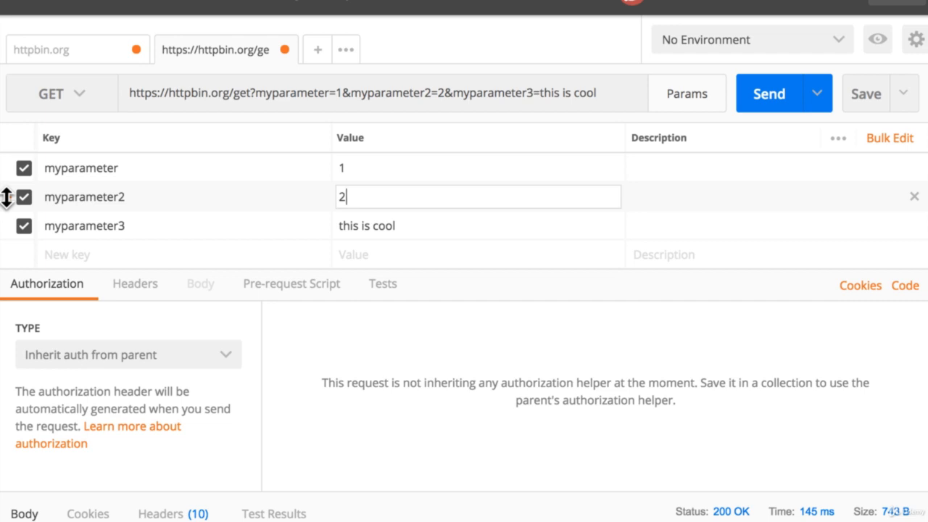
drag(9, 166, 16, 245)
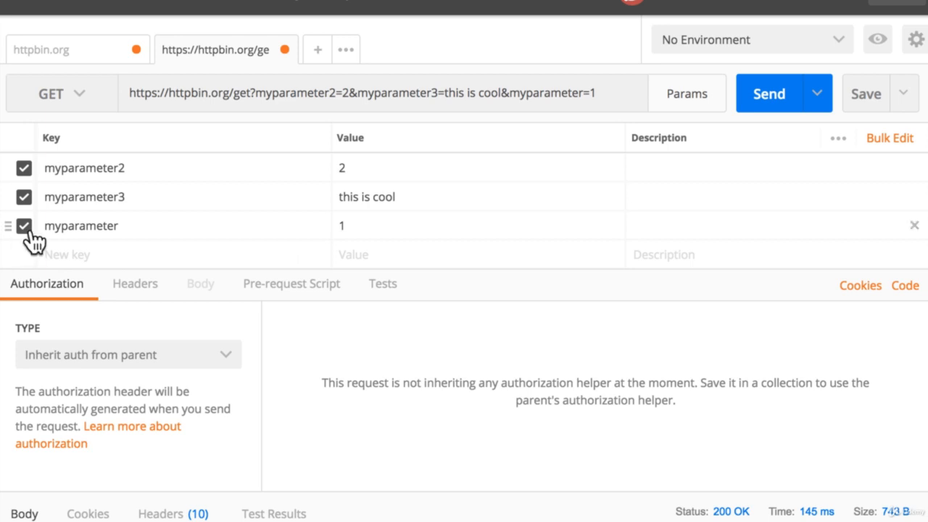
- Exclude all three query parameters from the request URL and include them again
click(24, 169)
click(24, 196)
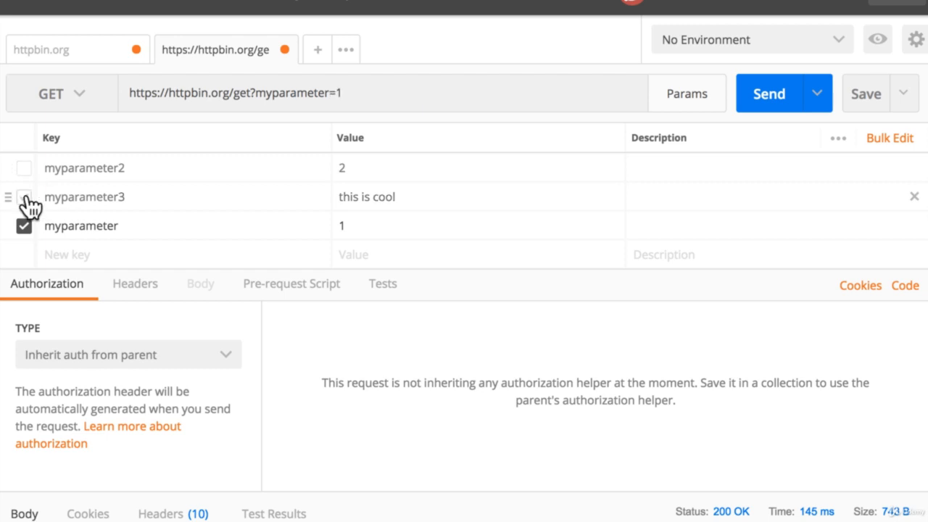
click(23, 225)
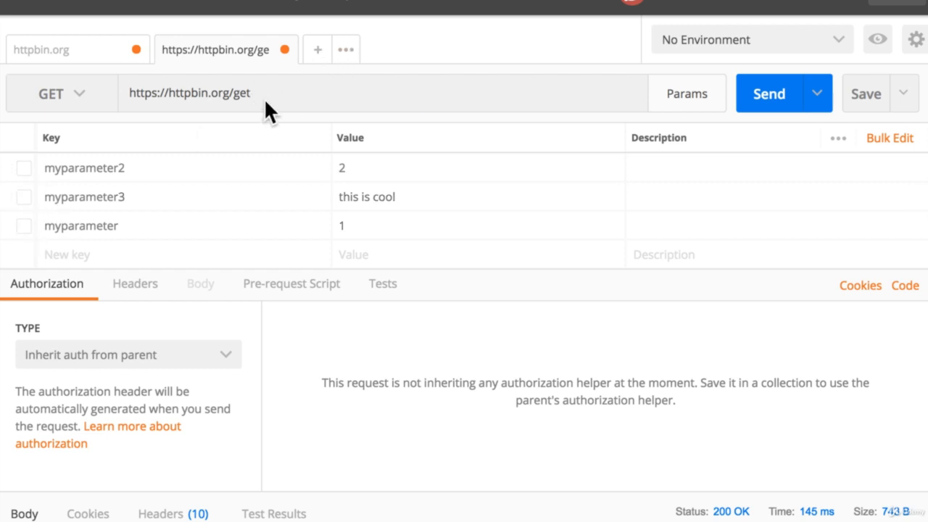
click(24, 225)
click(24, 196)
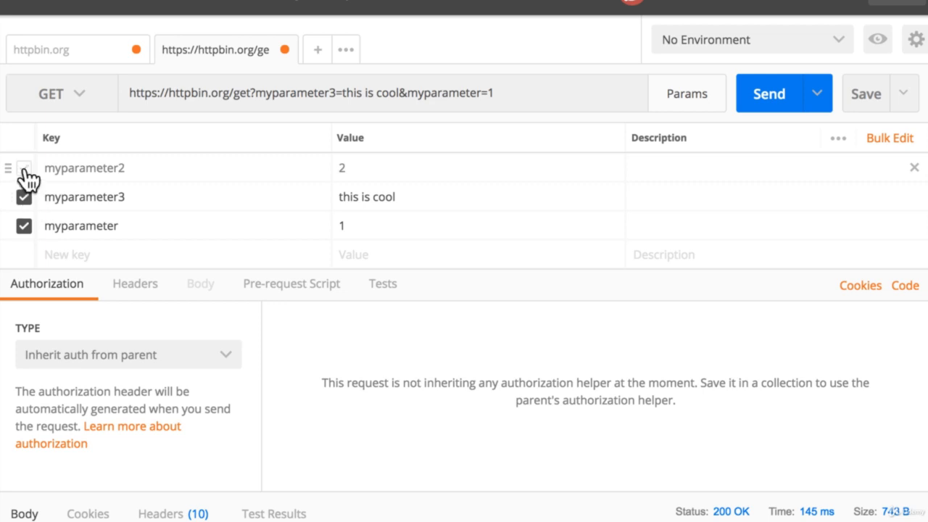
click(24, 168)
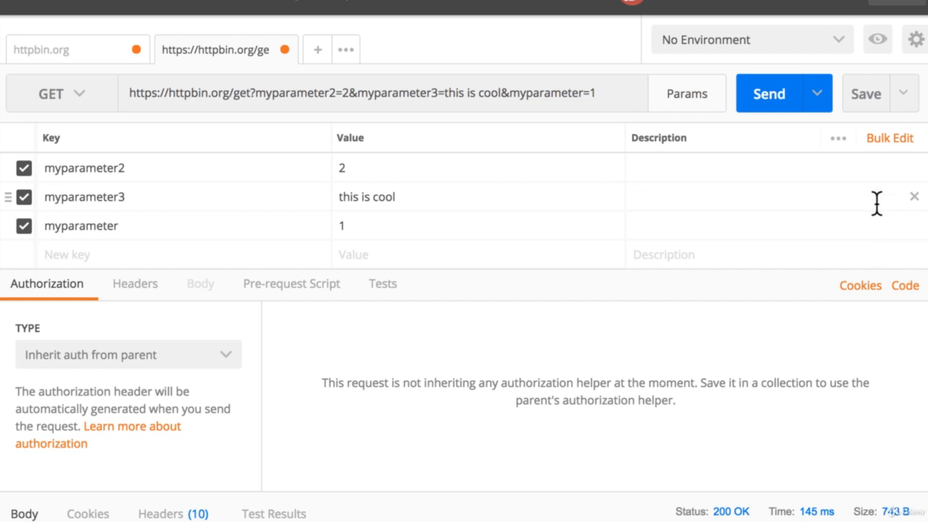
- Delete the myparameter3 query parameter from the request
click(914, 197)
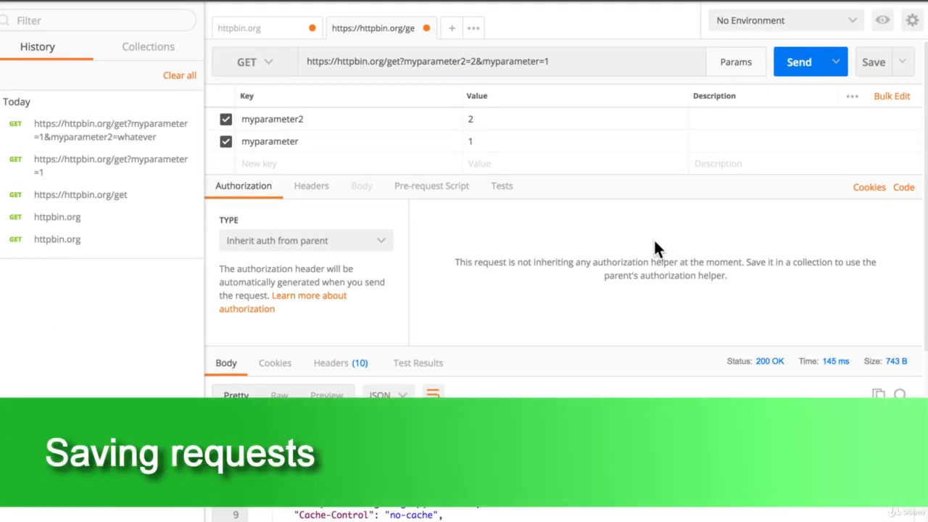
- Start saving the request, creating a new collection named httpbin and choosing it as the destination
click(873, 72)
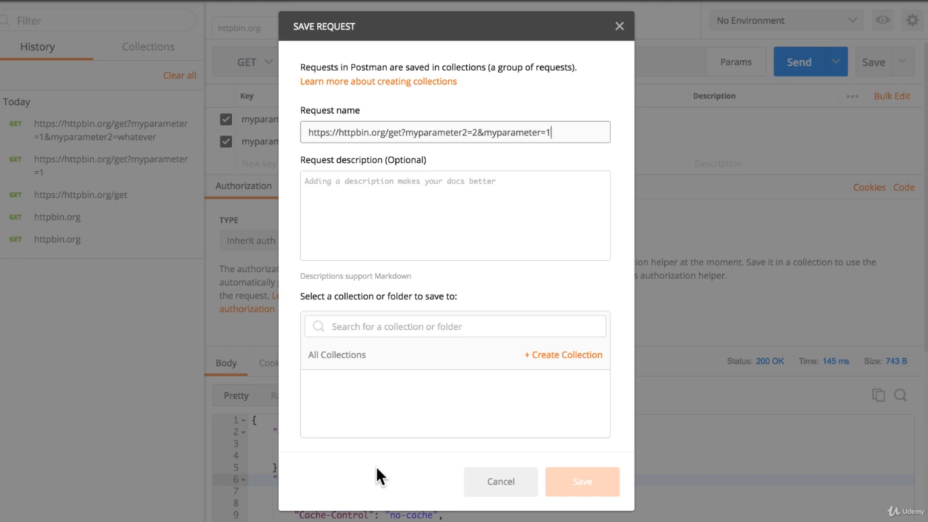
click(558, 355)
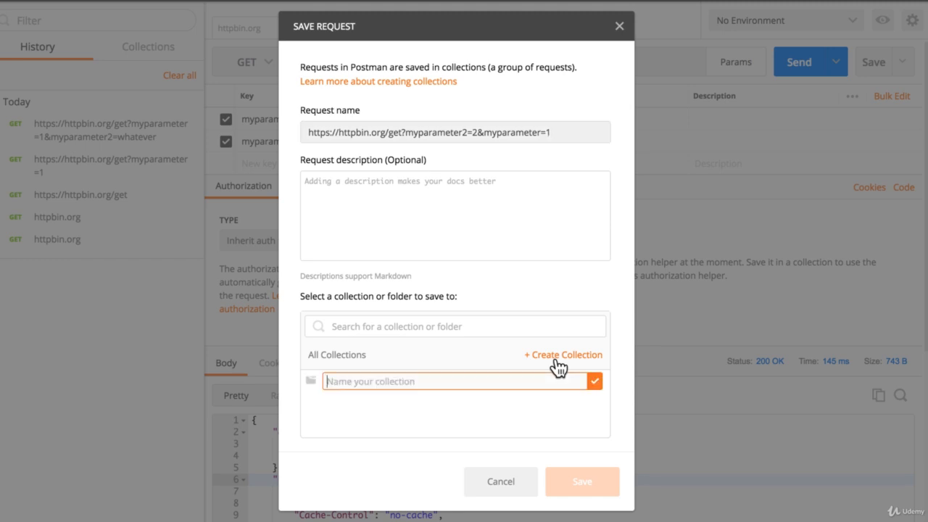
text(httpbin)
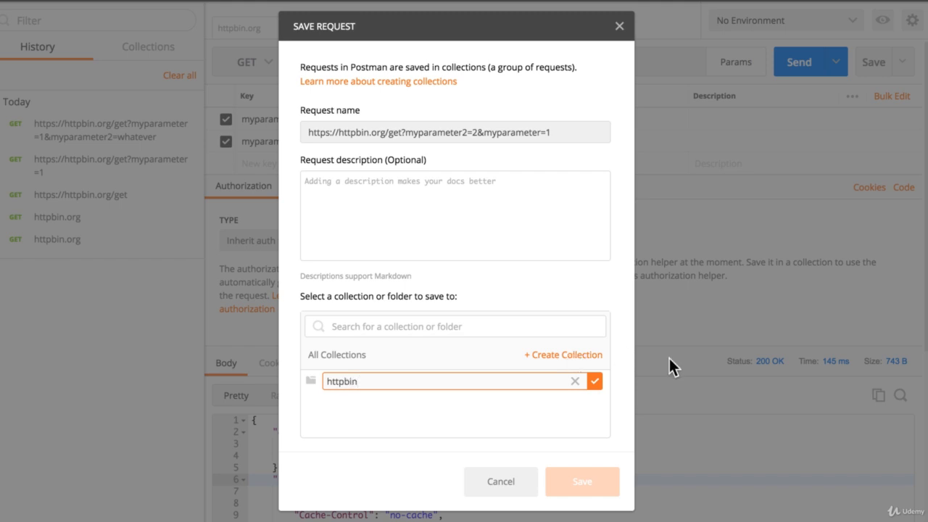
click(595, 381)
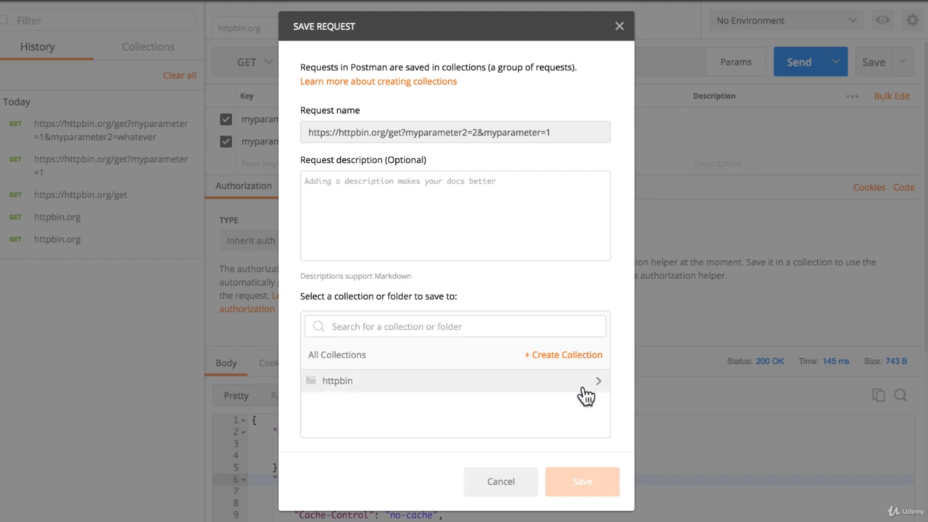
click(519, 385)
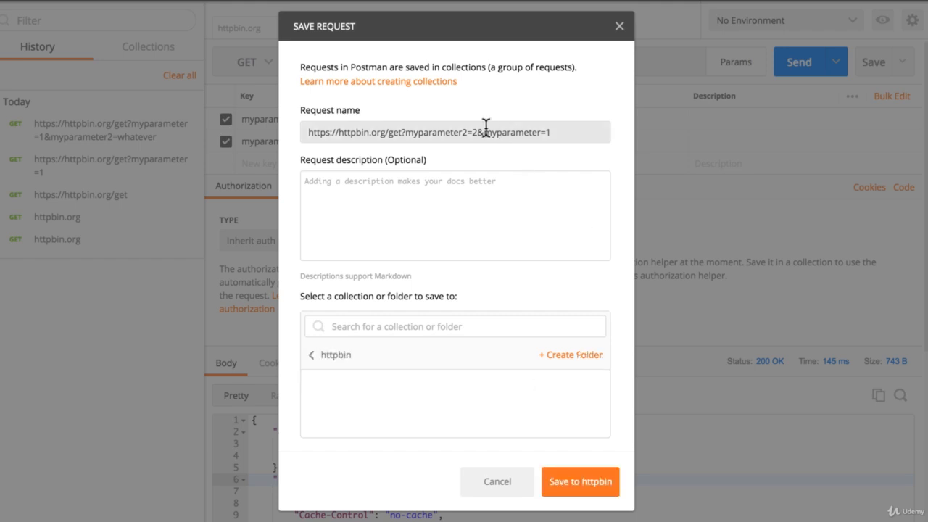
- Name the request "GET request" and save it to the httpbin collection
click(403, 136)
key(ctrl+a)
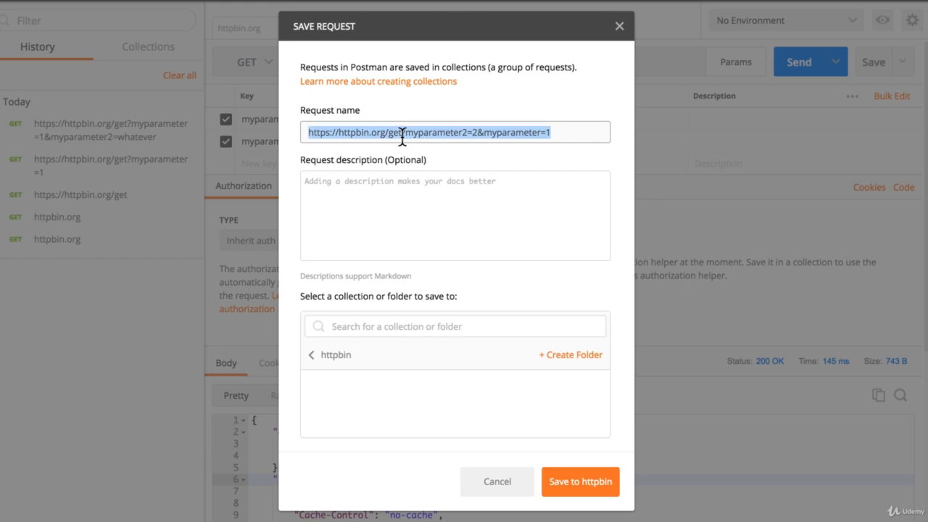
text(G)
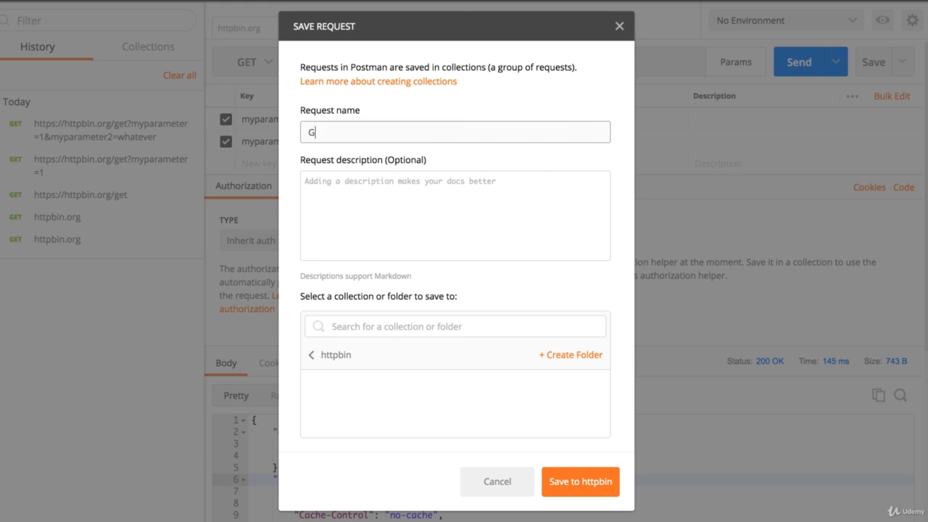
text(ET request)
click(570, 490)
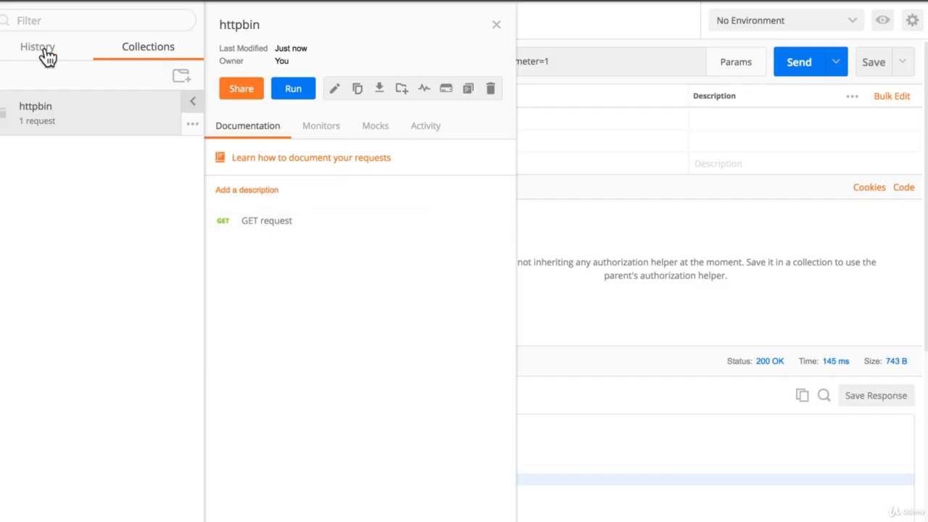
- Expand the httpbin collection to list its saved request and close the collection's details
click(140, 135)
click(495, 26)
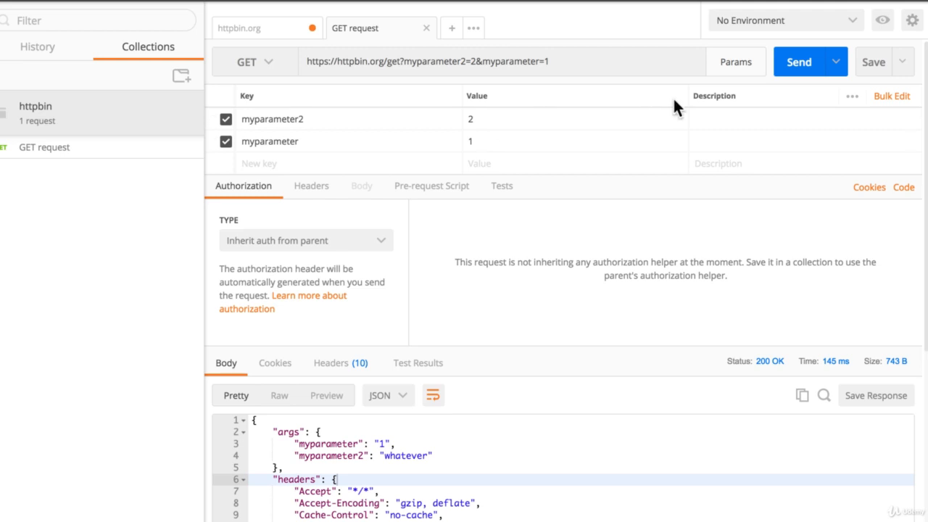
- Add the query parameter key myparameter3 without a value to the GET request and save the change
click(343, 162)
text(myparameter)
text(3)
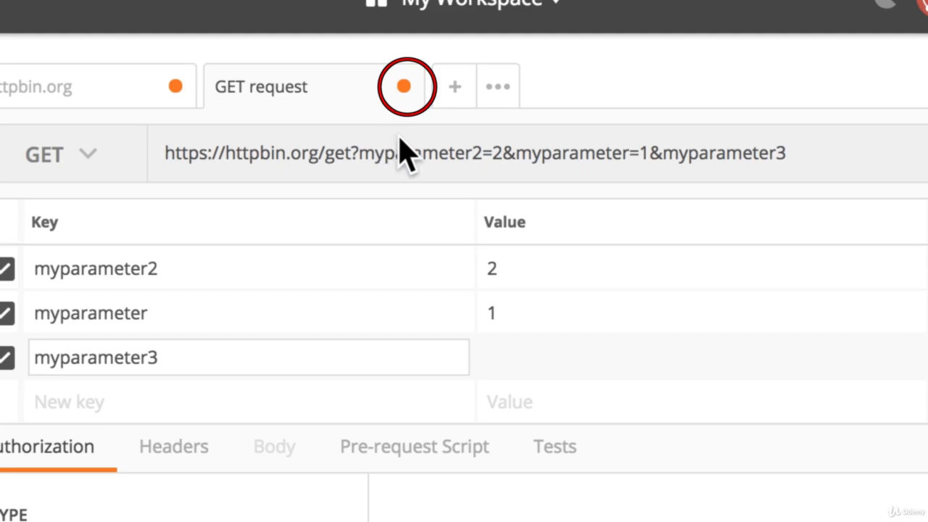
click(404, 86)
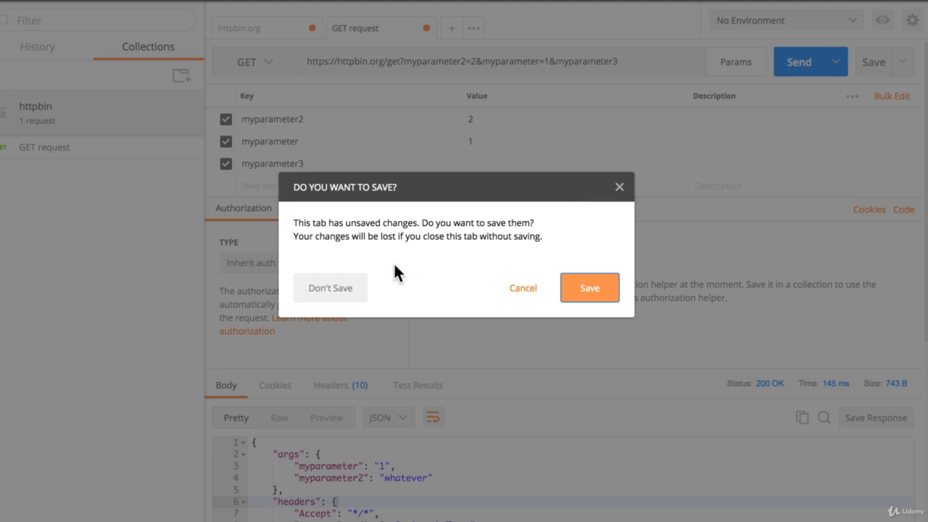
click(619, 188)
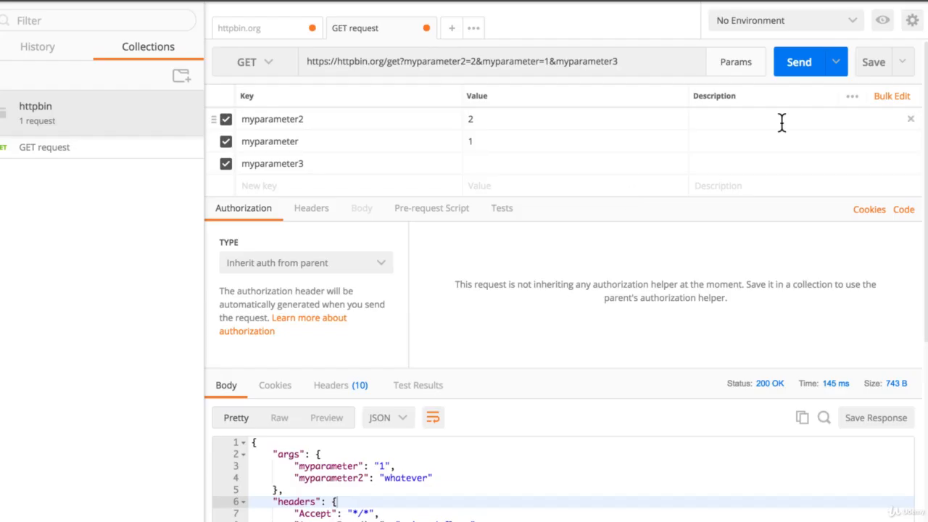
click(866, 73)
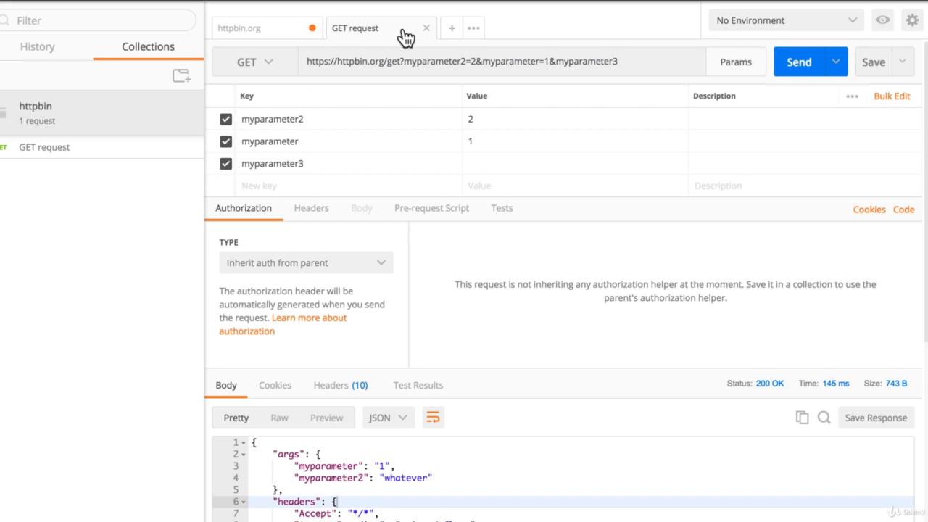
click(485, 164)
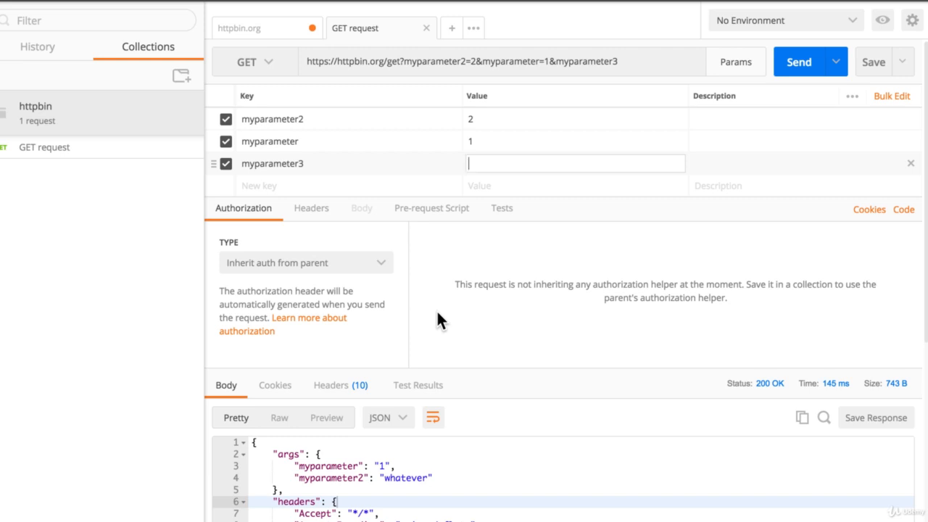
- Open a new blank request and set its method to POST
click(451, 29)
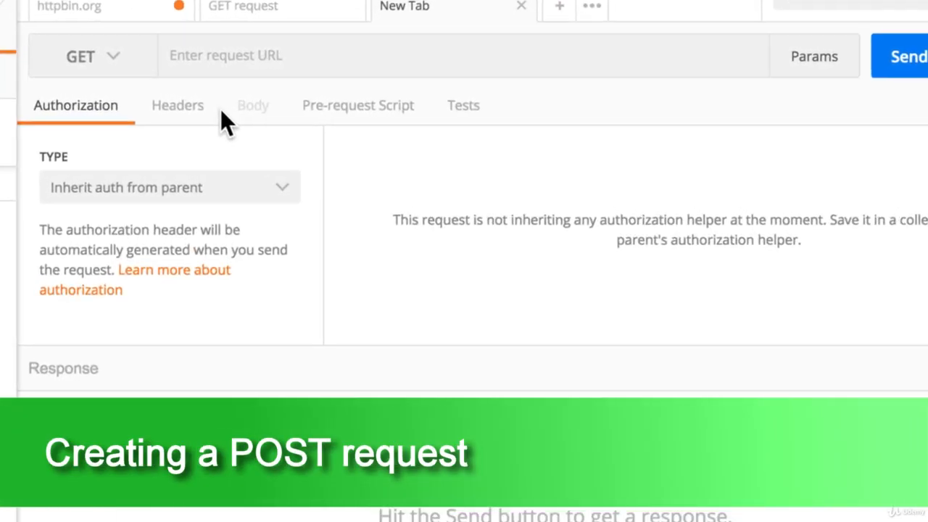
click(125, 66)
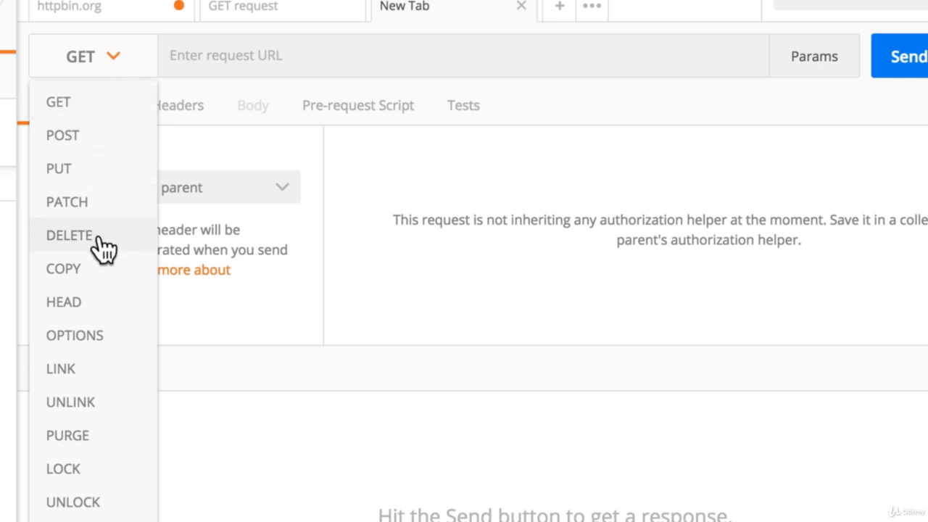
click(115, 158)
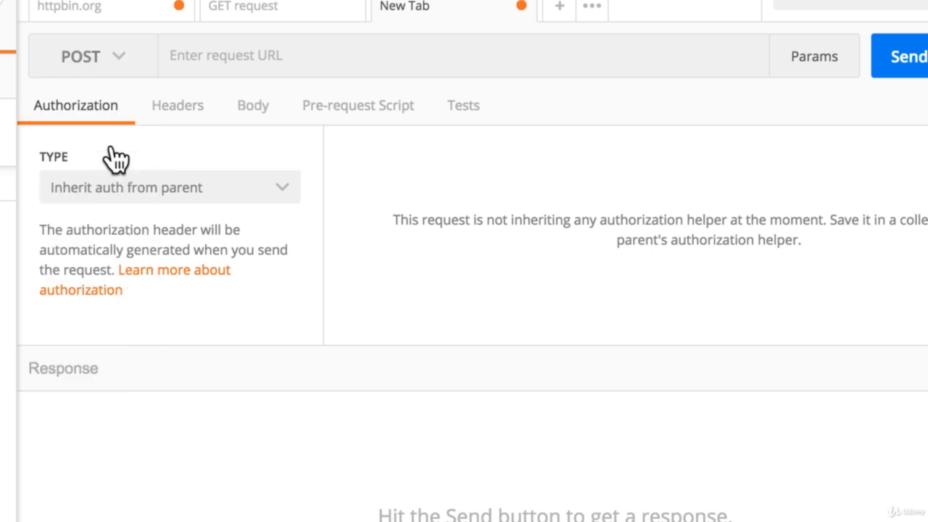
- View the POST request's body options, switch the method to GET to compare, and return it to POST
click(258, 129)
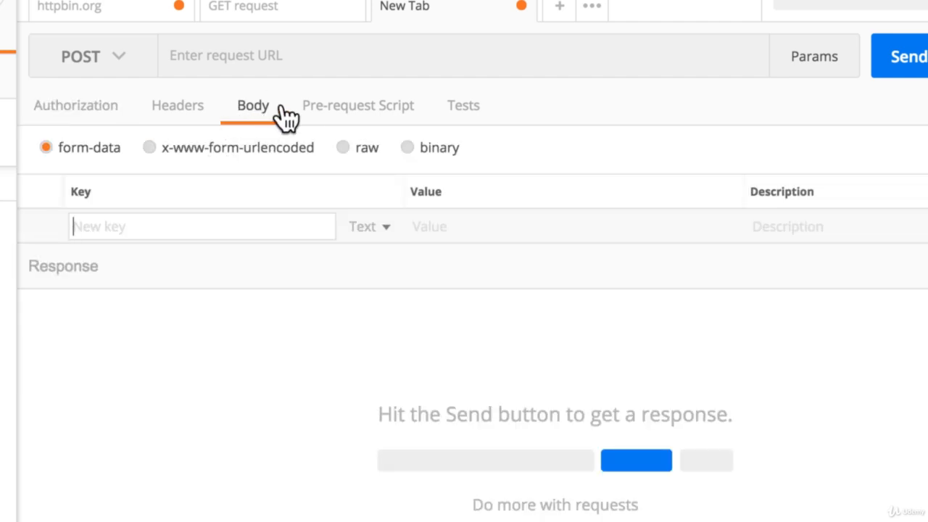
click(123, 73)
click(96, 109)
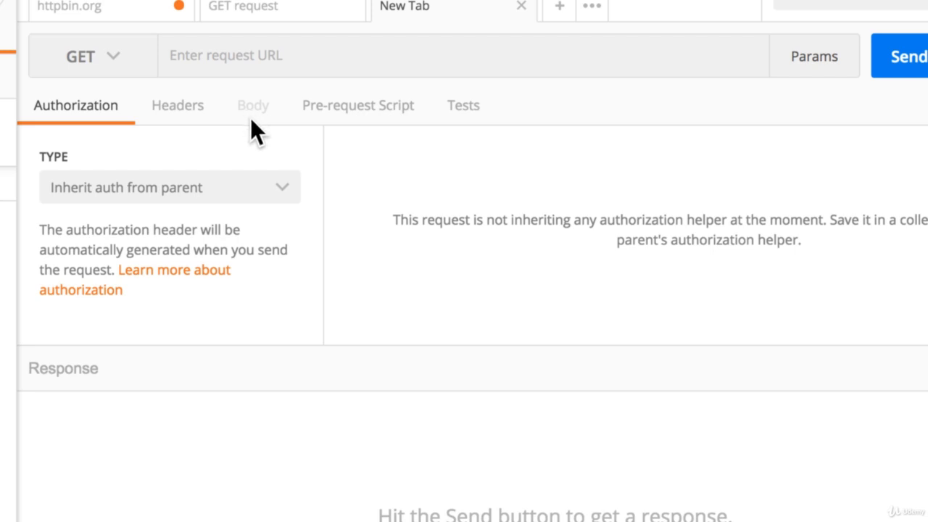
click(92, 58)
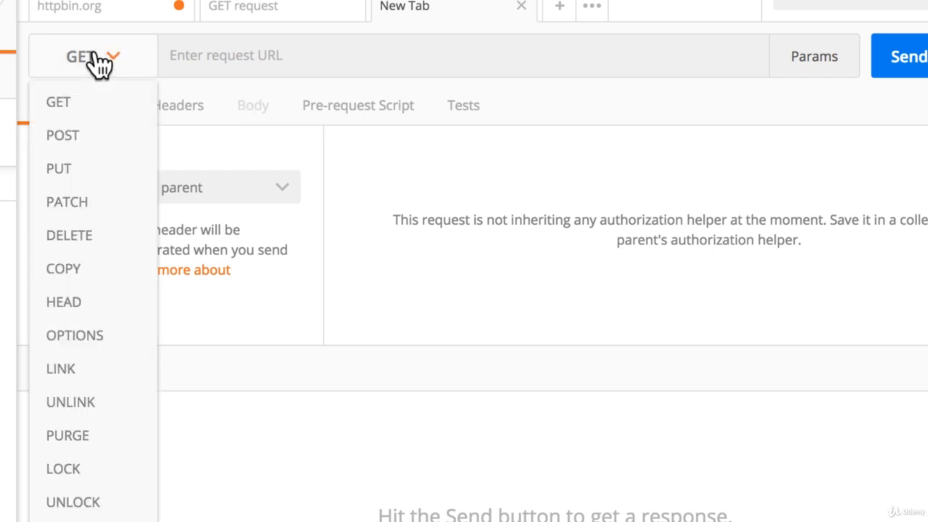
click(71, 135)
click(264, 56)
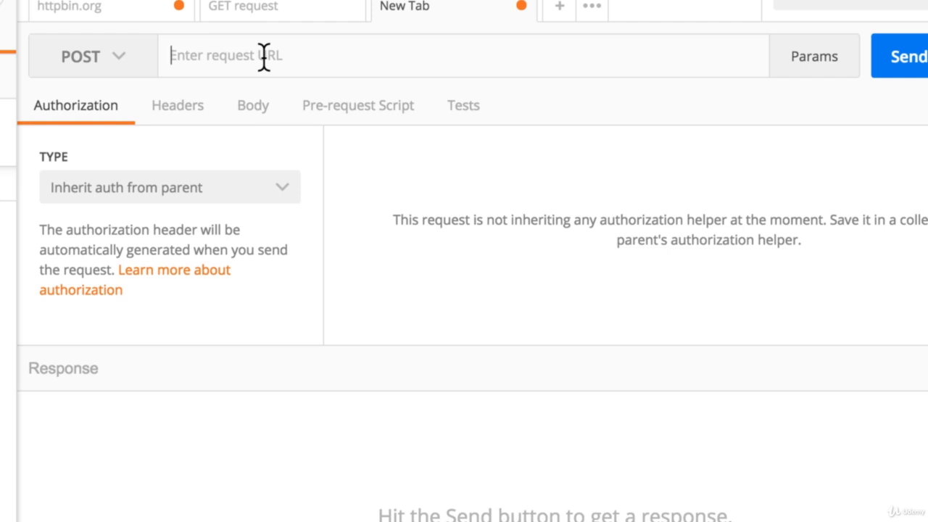
text(https://httpbin.org/p)
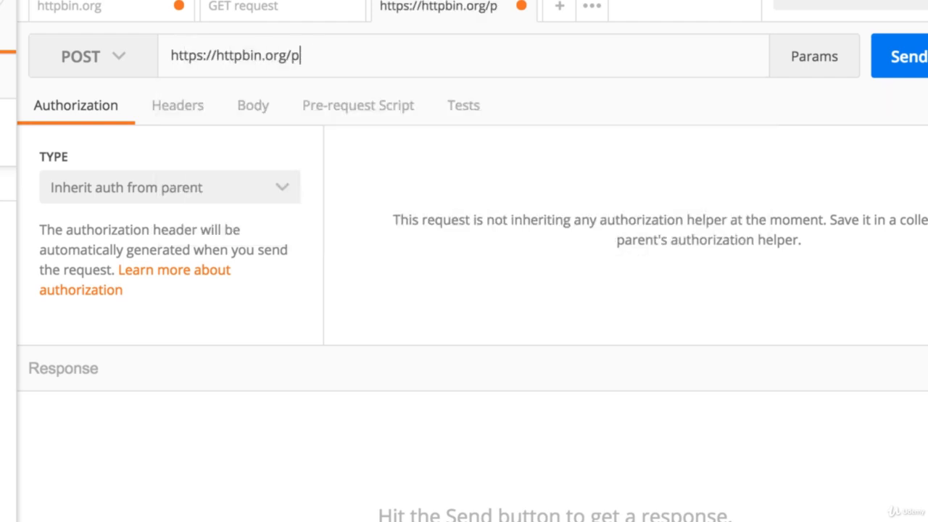
text(ost)
- Set the POST request's body to raw format with the content type JSON (application/json)
click(251, 107)
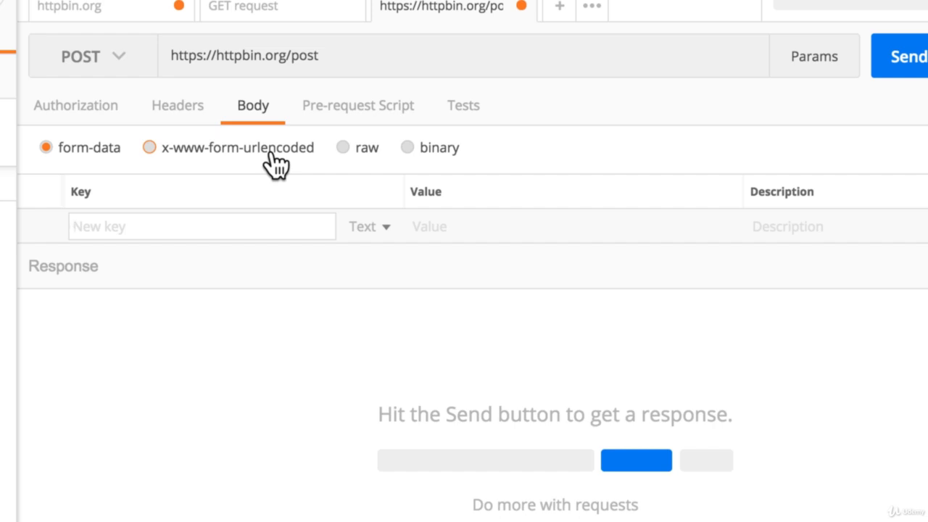
key(Tab)
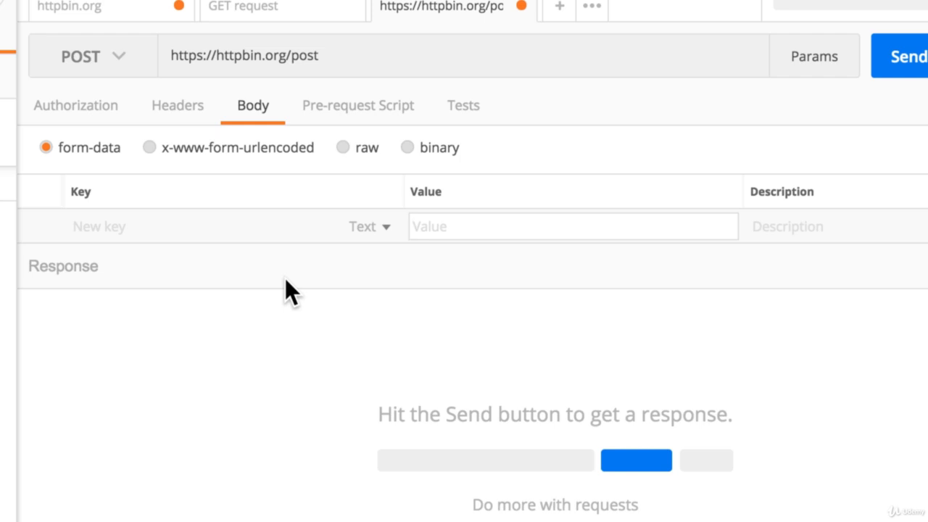
click(343, 149)
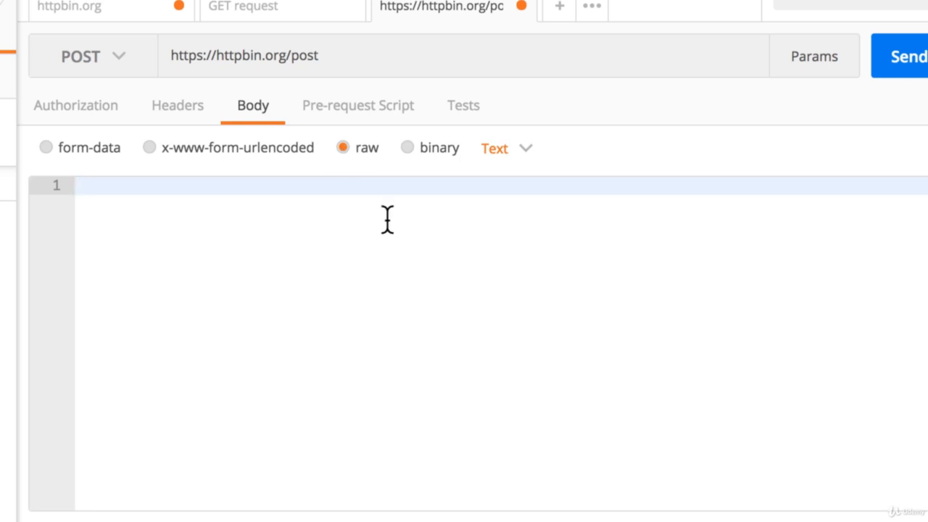
click(522, 167)
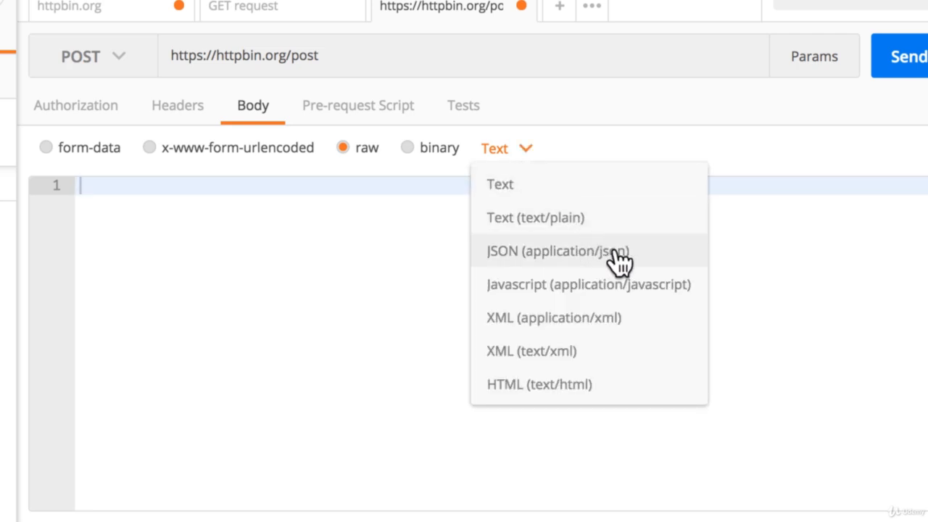
click(649, 266)
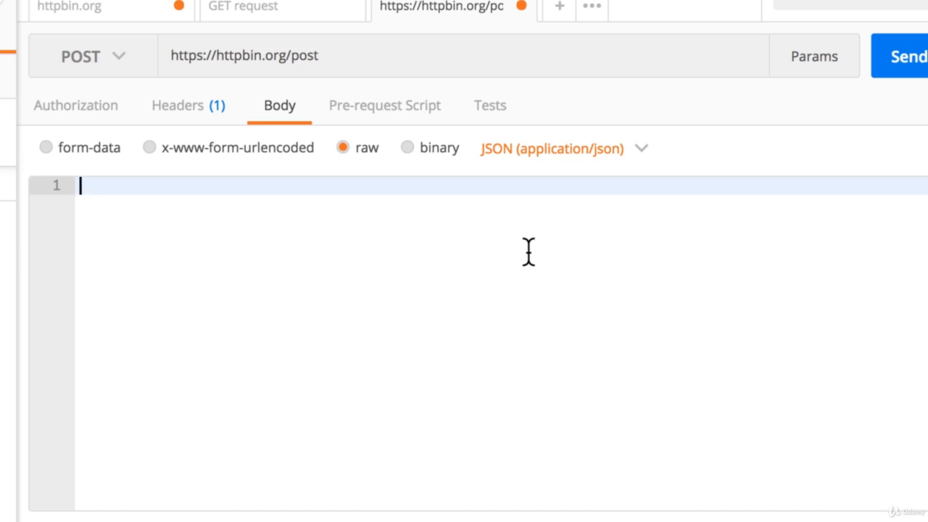
- Write a JSON object in the request body with a "name" key holding a first name and an "email" key holding an e-mail address
text({})
key(Left)
key(Return)
text(")
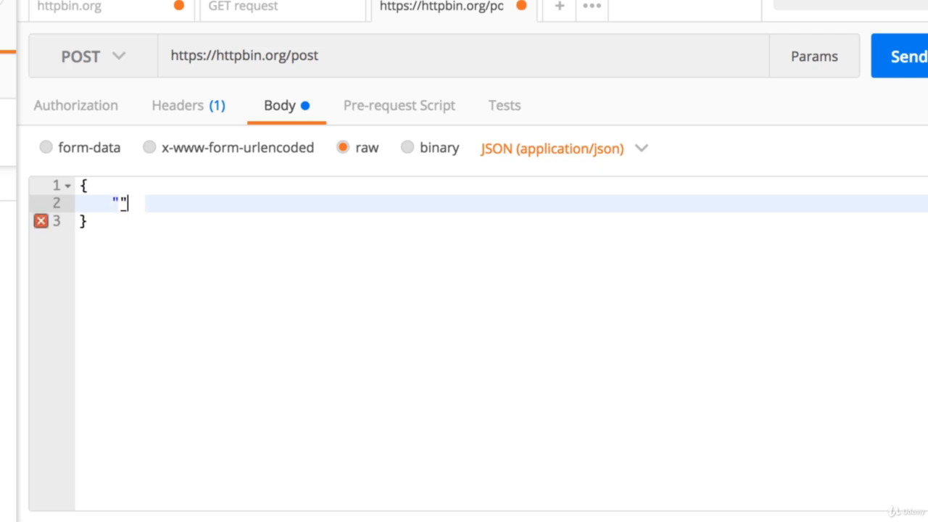
text(name": ")
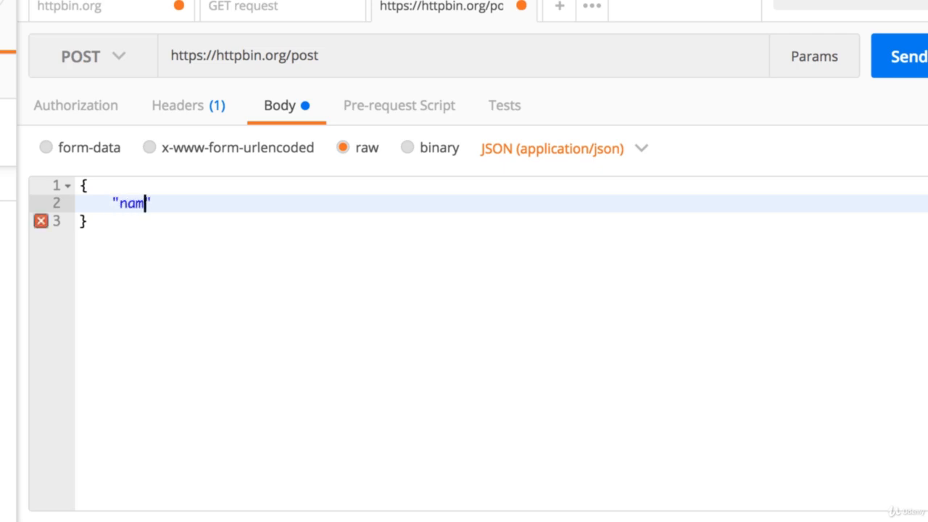
text(John",)
key(Return)
text("email": "john@example.com)
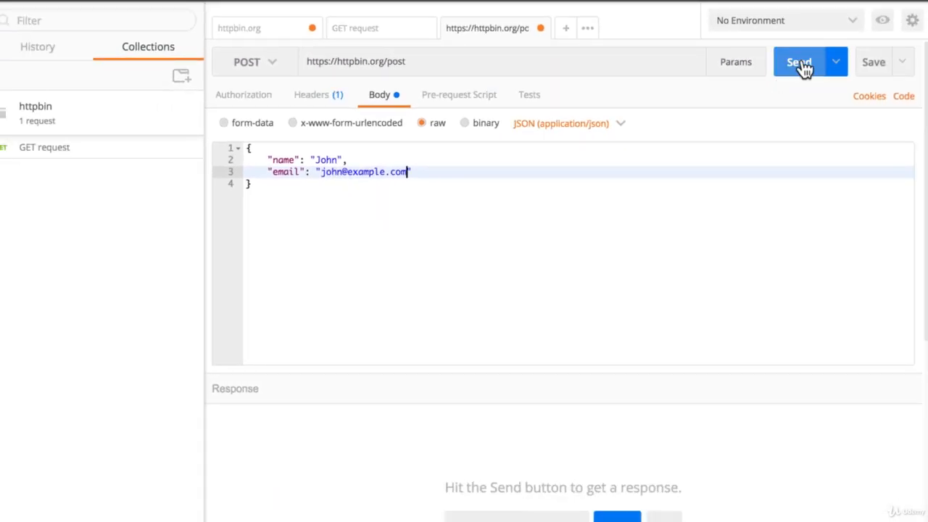
- Send the POST request, enlarge the response area and examine the returned "data" line and the rest of the response body
click(801, 64)
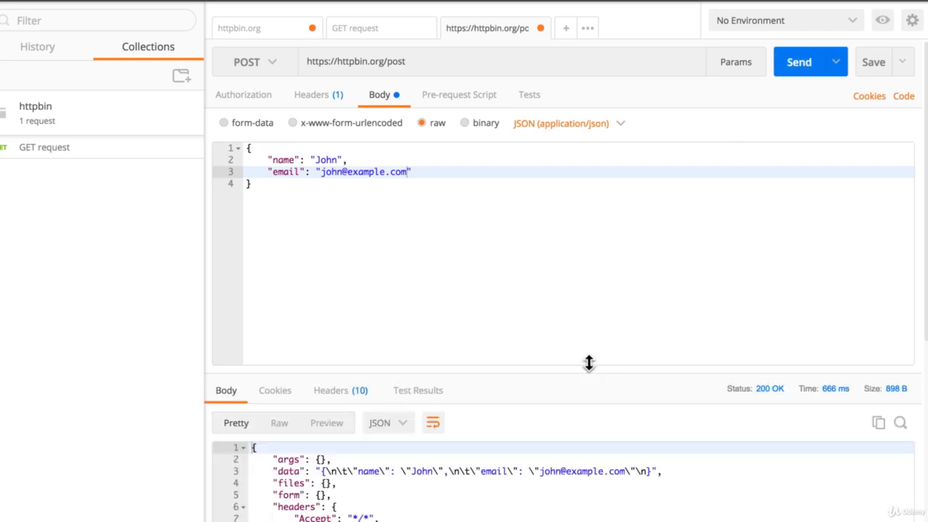
drag(589, 364, 596, 217)
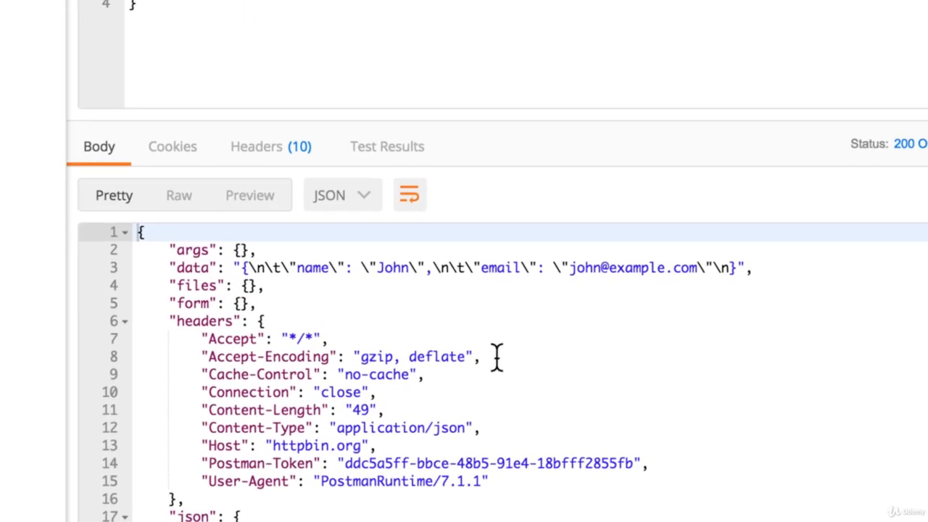
triple_click(189, 268)
scroll(218, 434, down, 5)
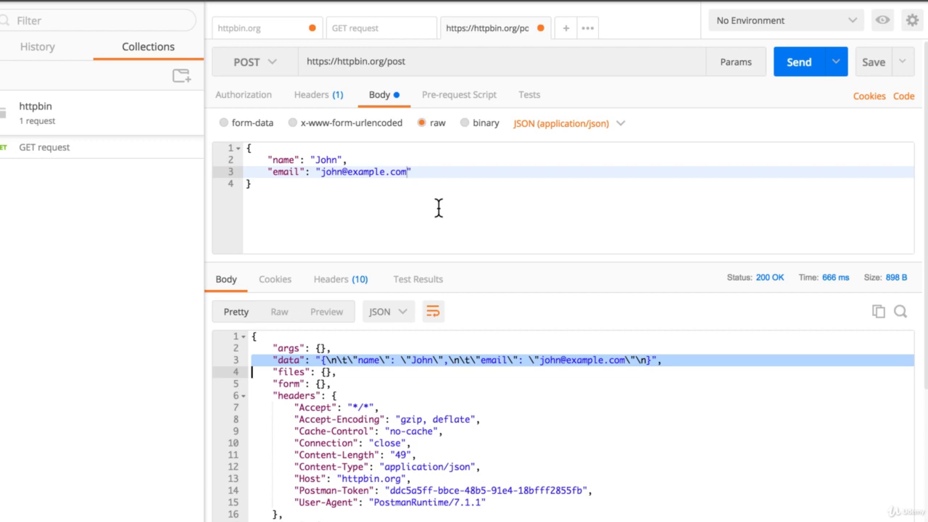
- Save the request under the name "POST request" in the httpbin collection
click(870, 70)
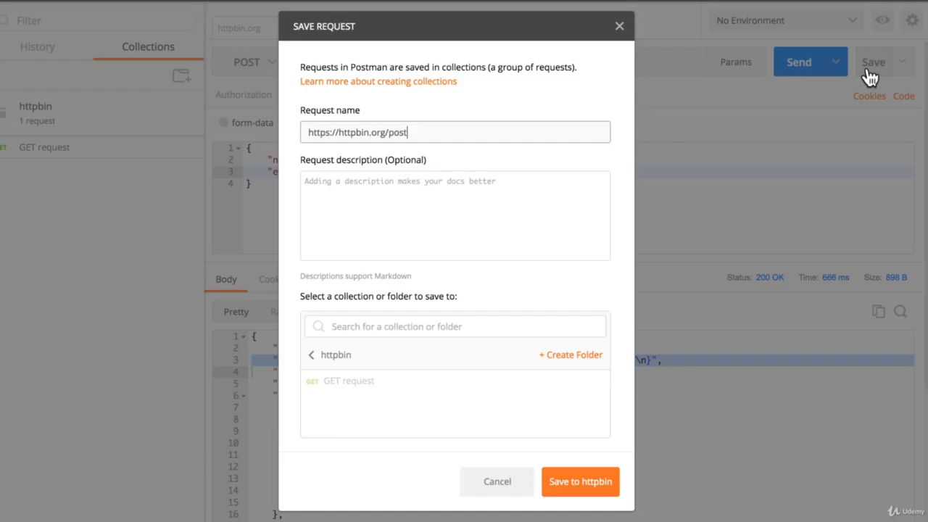
triple_click(443, 132)
text(POST request)
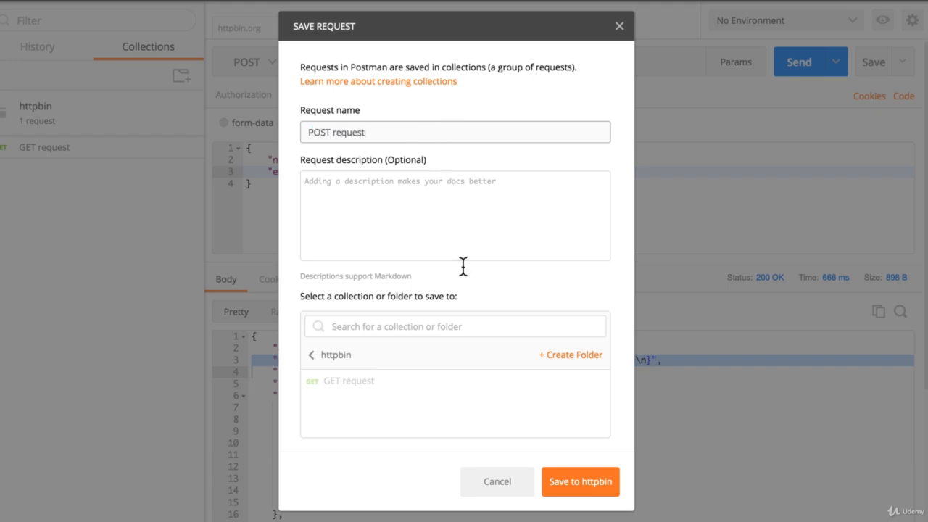
click(328, 358)
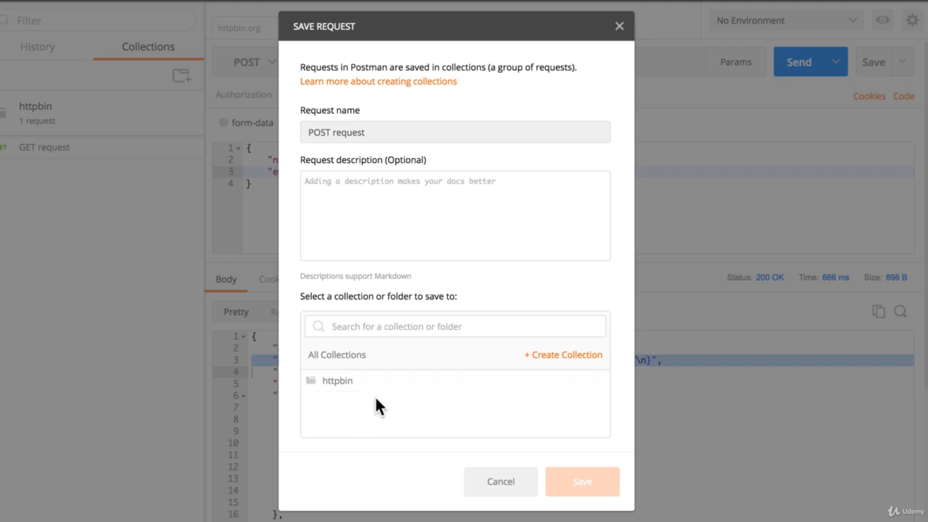
click(352, 390)
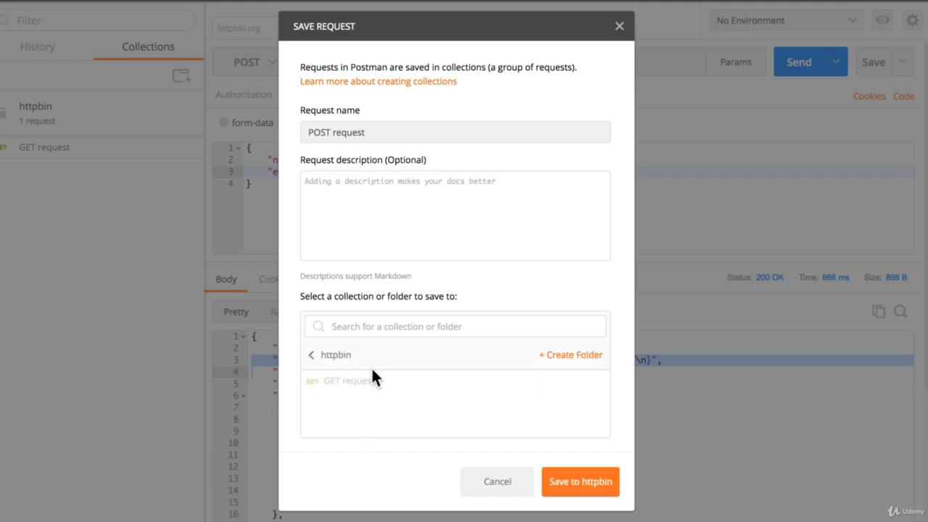
click(565, 484)
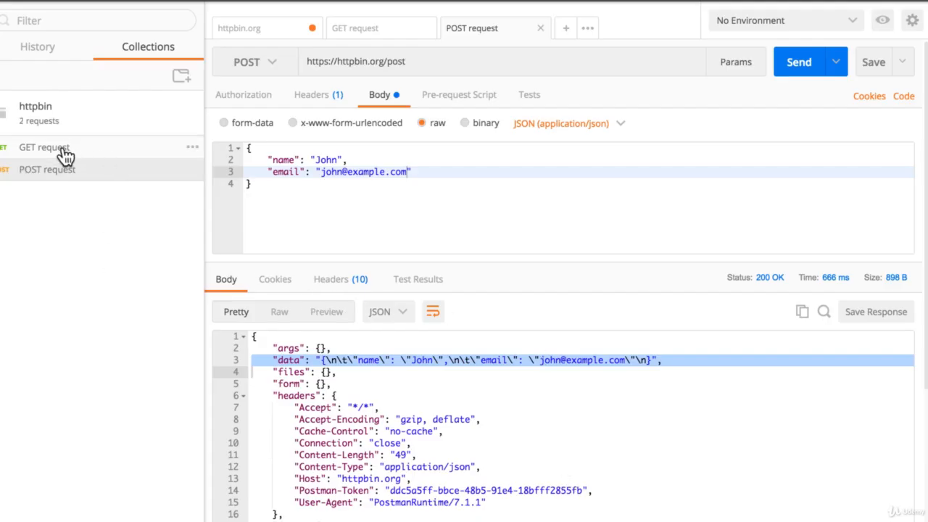
- Close the GET request, POST request and httpbin.org requests, discarding the unsaved changes of httpbin.org
click(427, 29)
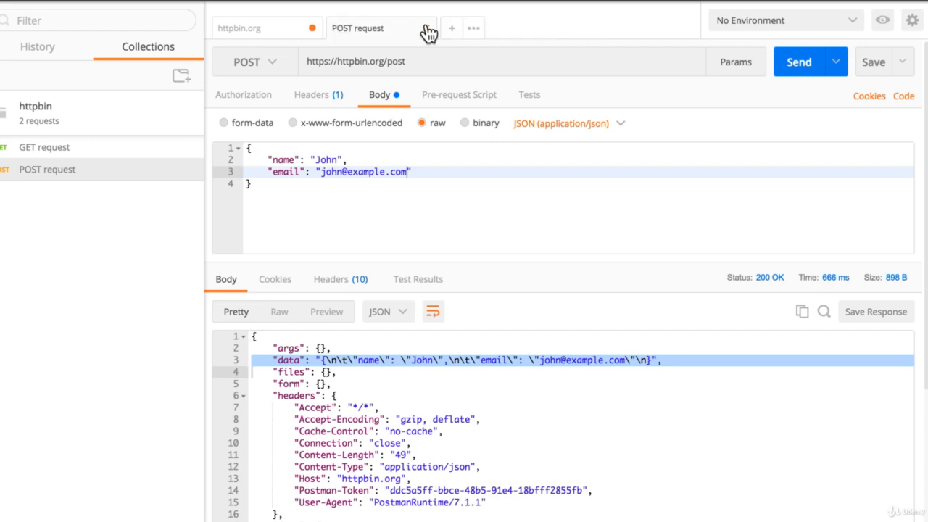
click(427, 29)
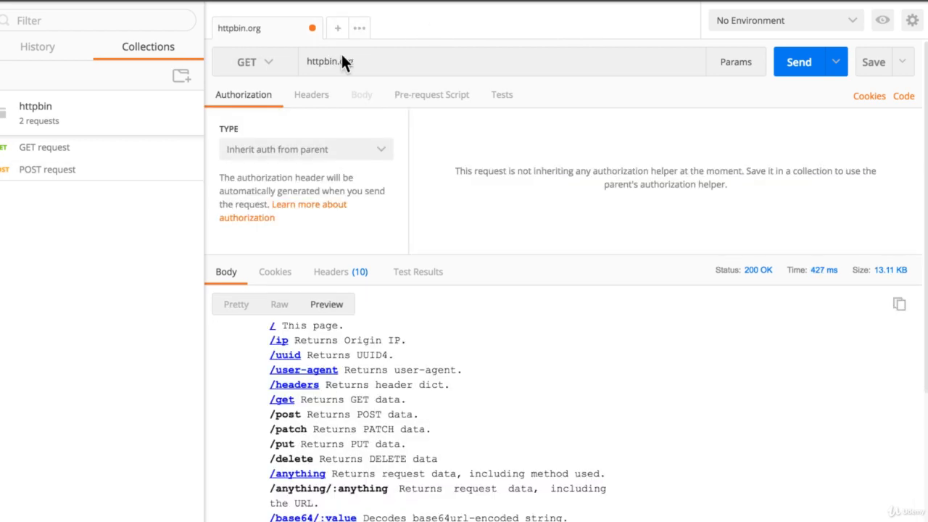
click(312, 28)
click(352, 294)
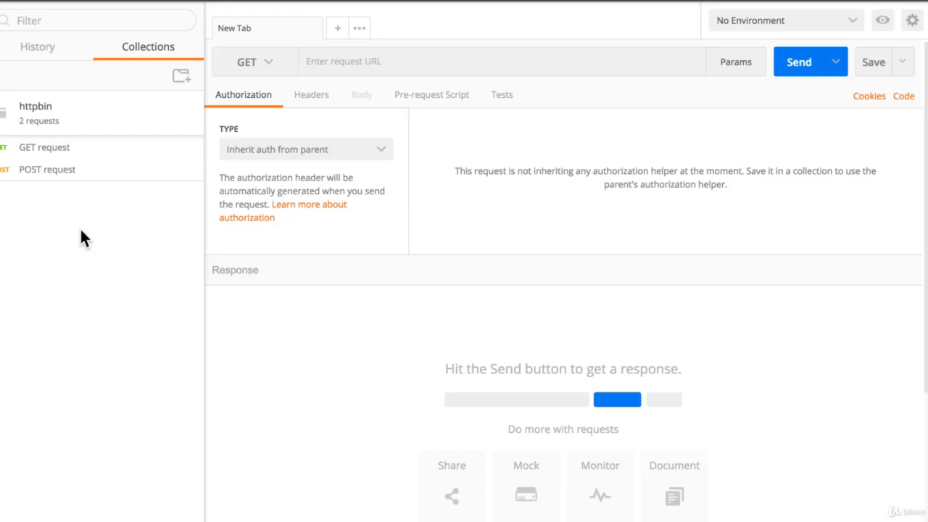
- Reopen the saved POST request from the httpbin collection and send it again
click(67, 173)
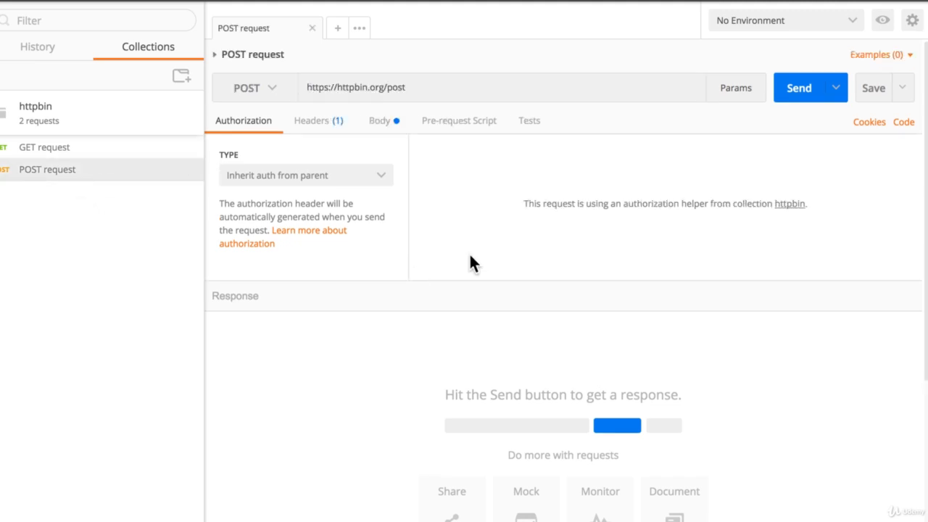
click(799, 88)
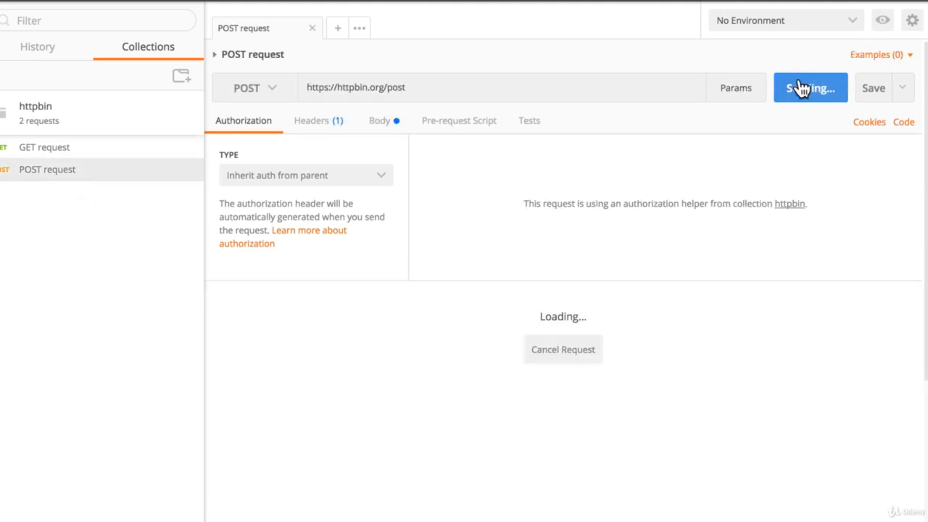